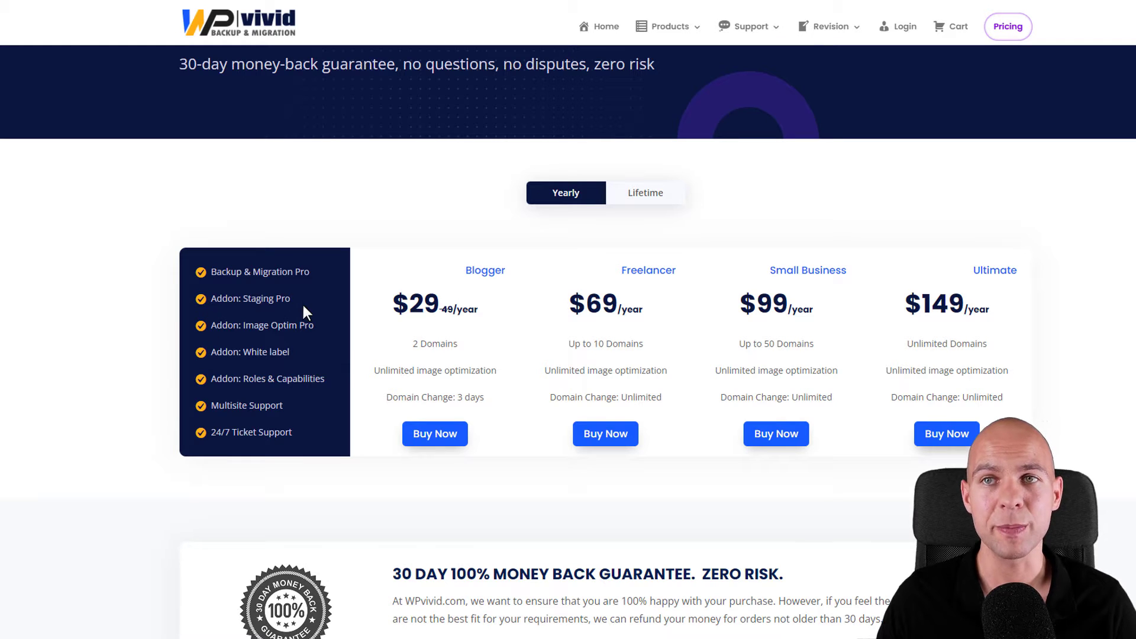
Switch the pricing table to Lifetime to show one-time prices of $99, $139, $199 and $299
left_click(663, 204)
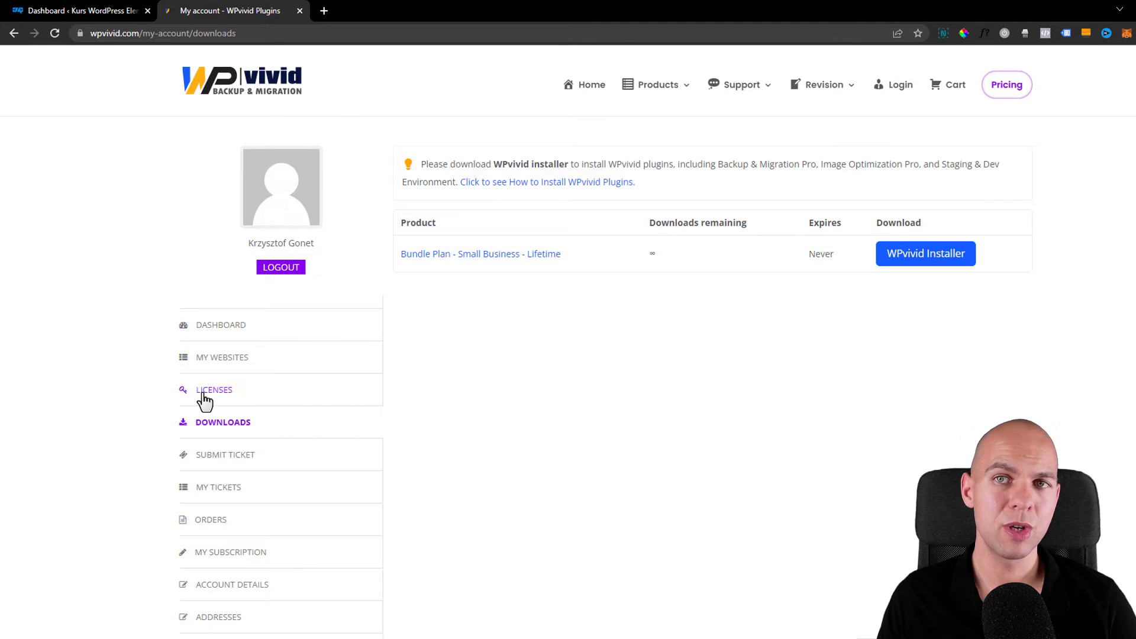
Switch to the WordPress Dashboard tab showing the WPvivid Backup & Migration dashboard
left_click(56, 7)
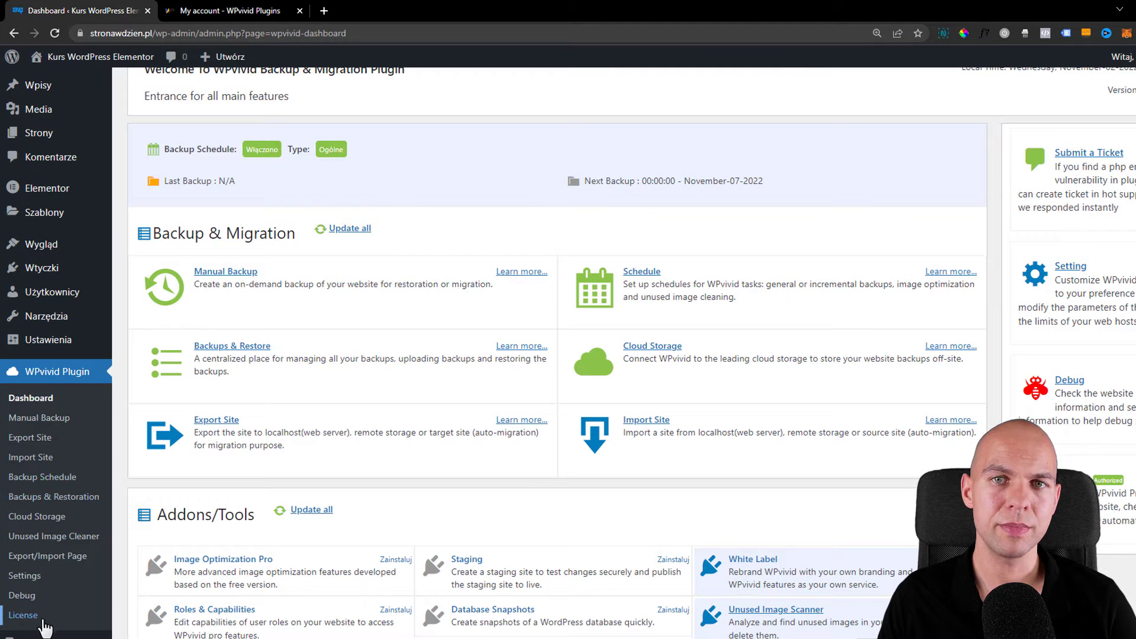
Install and activate the Staging addon from the WPvivid dashboard's Addons section
left_click(24, 625)
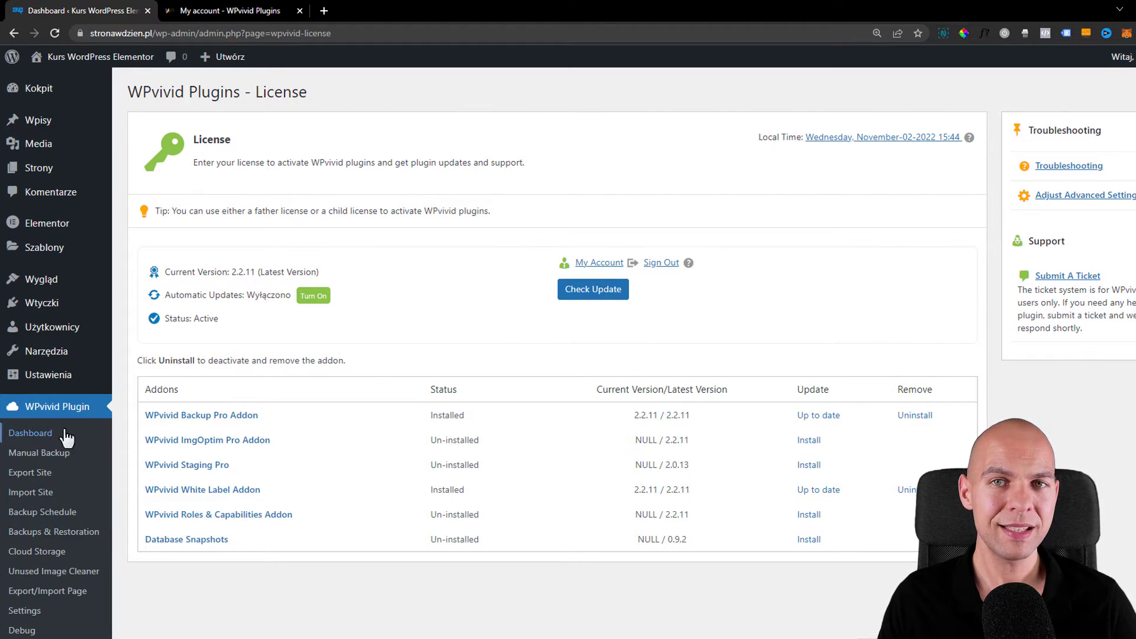
left_click(42, 433)
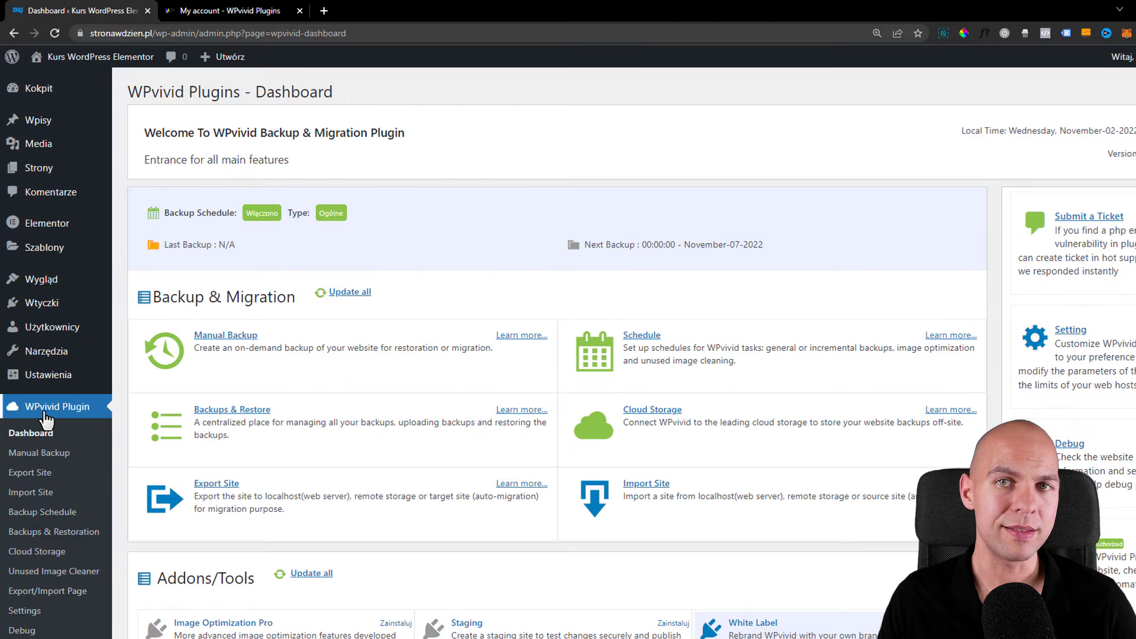
scroll(664, 349, "down", 2)
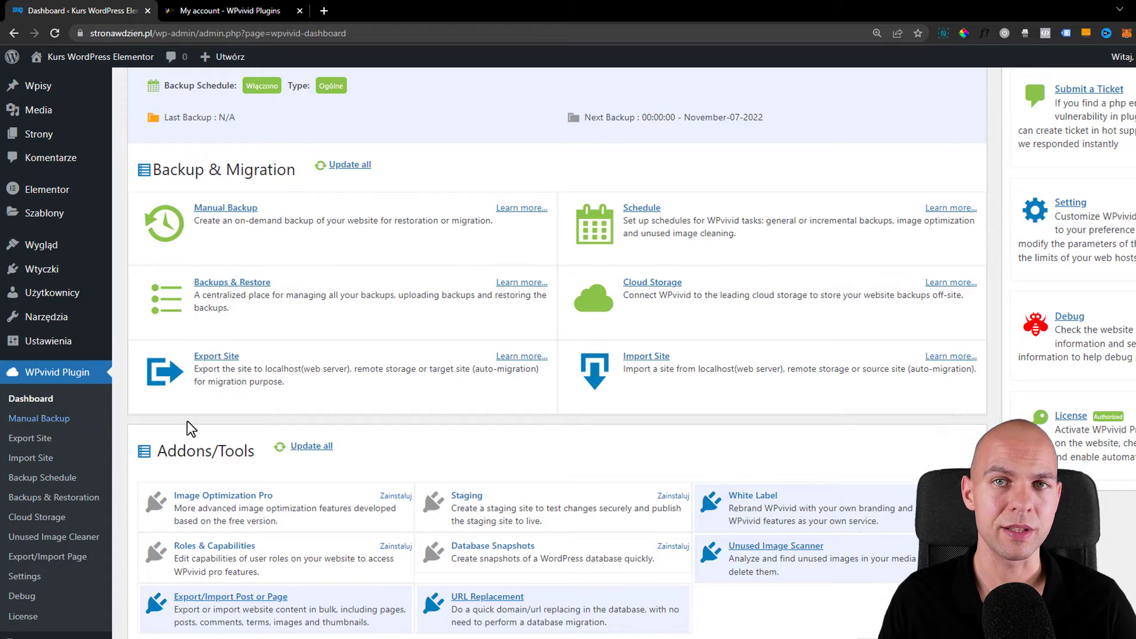
left_click(674, 500)
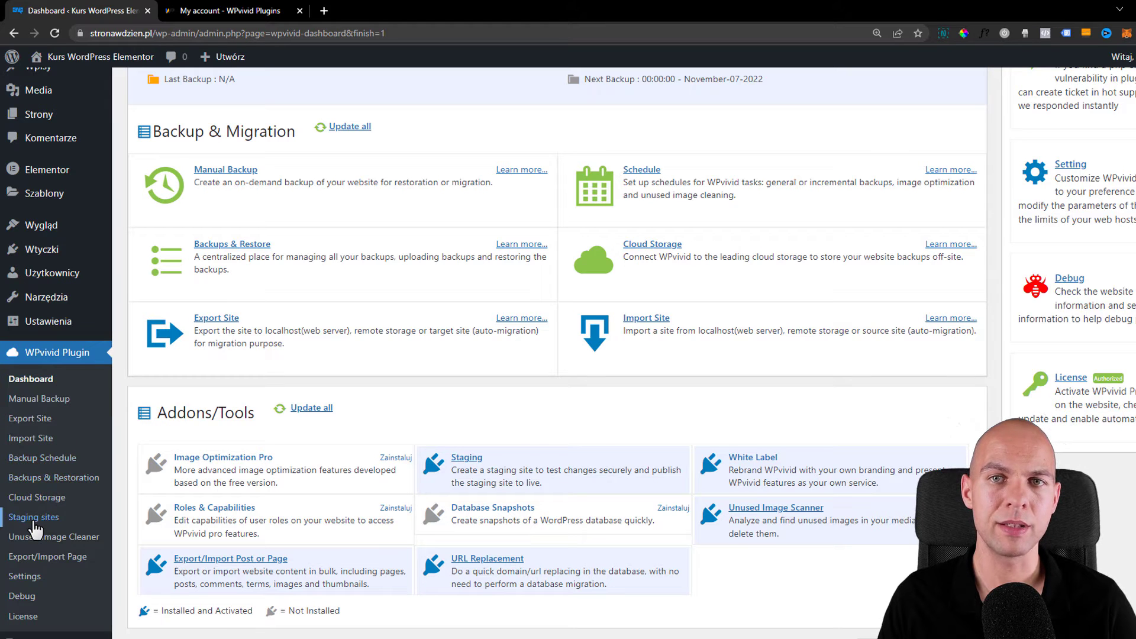
Open WPvivid Staging sites and start the Create A Staging Site form
left_click(34, 518)
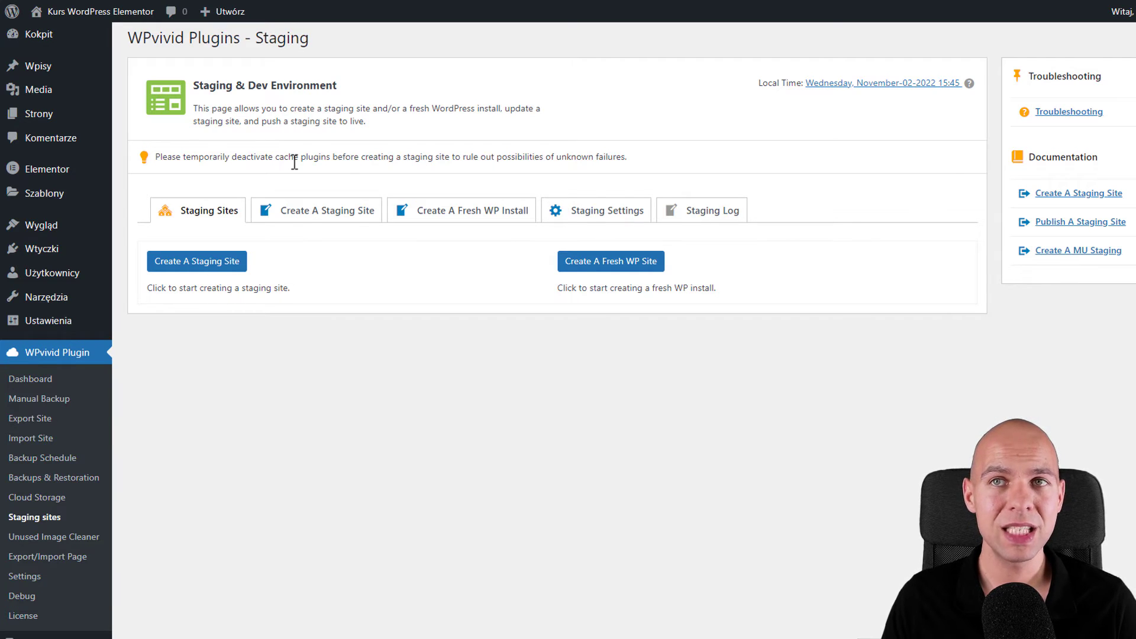
left_click_drag(233, 158, 340, 161)
left_click(334, 158)
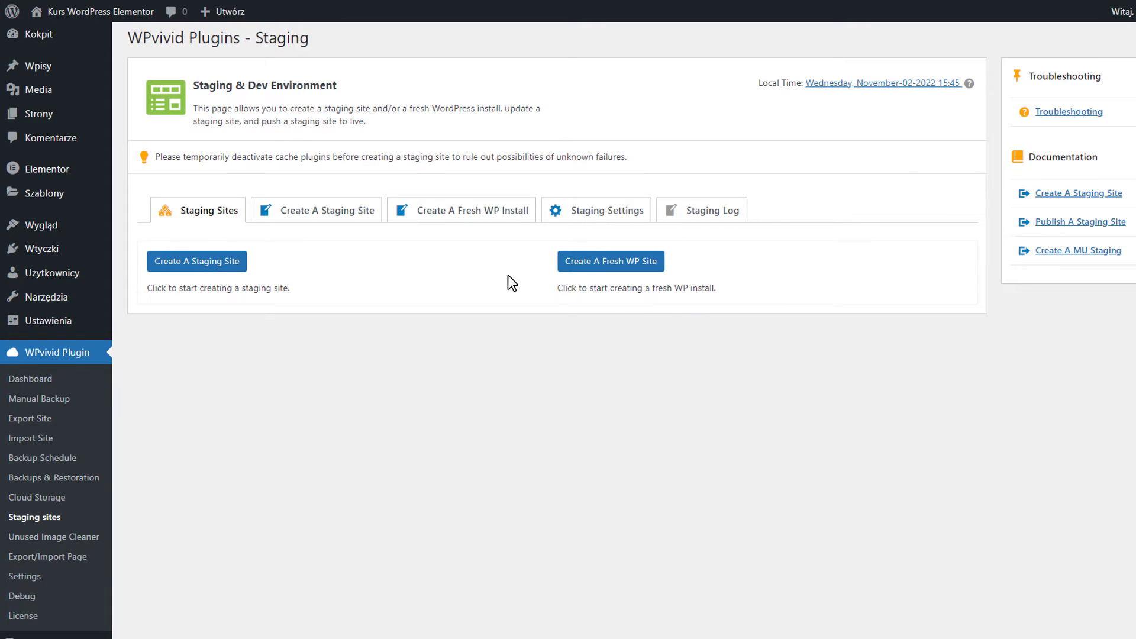
left_click(337, 223)
scroll(336, 224, "down", 1)
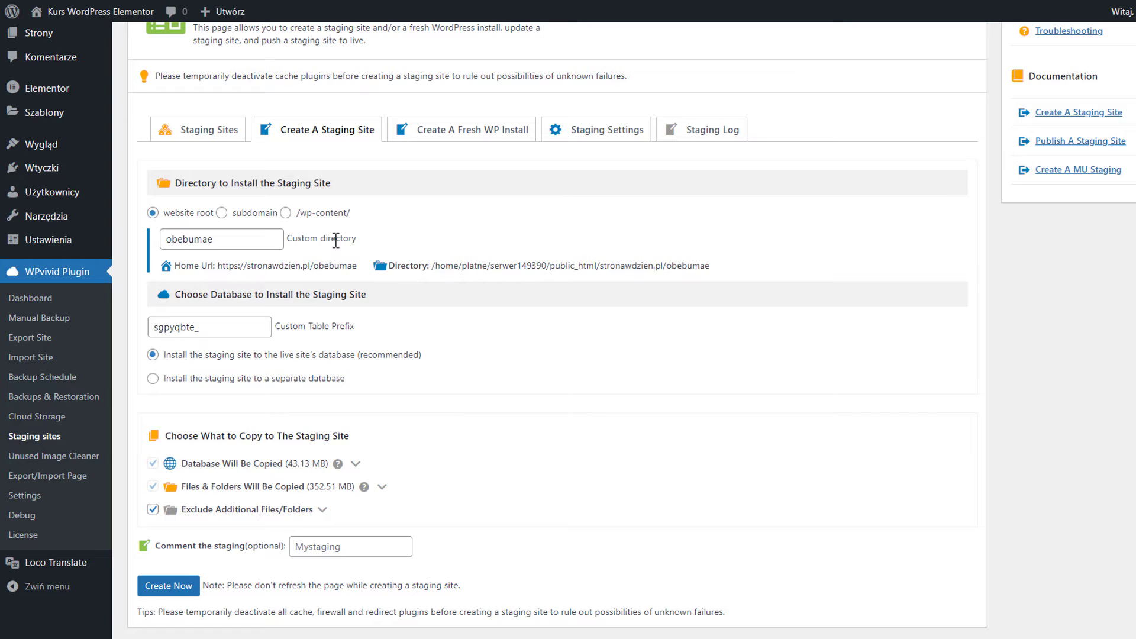
Target a subdomain for the staging site and install it to a separate database
left_click(224, 213)
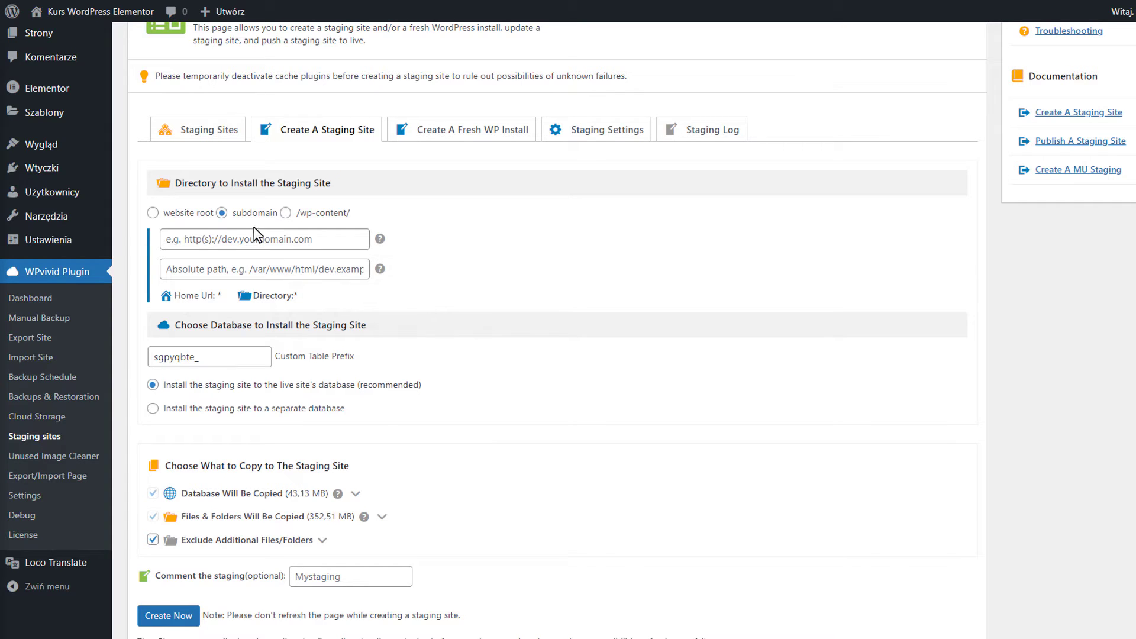
scroll(378, 225, "down", 1)
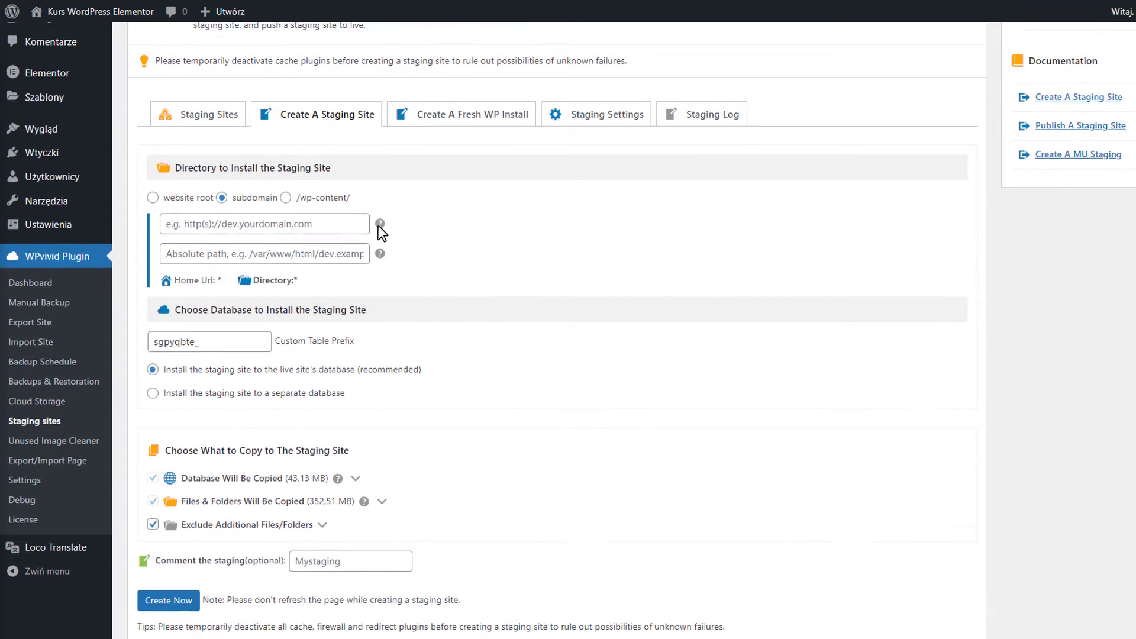
mouse_move(380, 240)
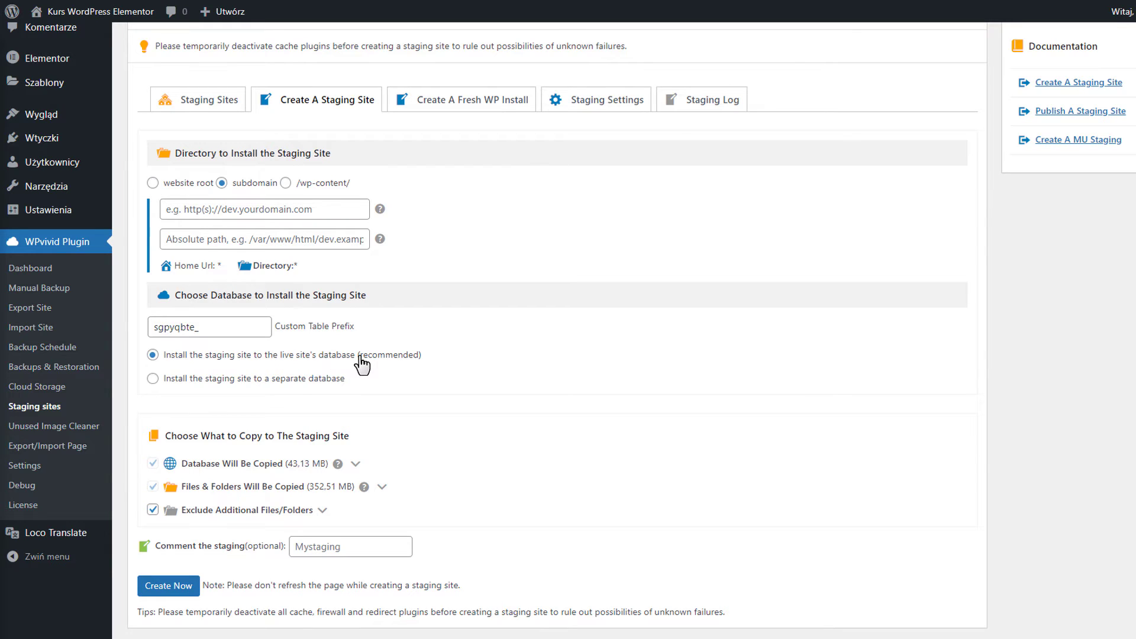
left_click(210, 382)
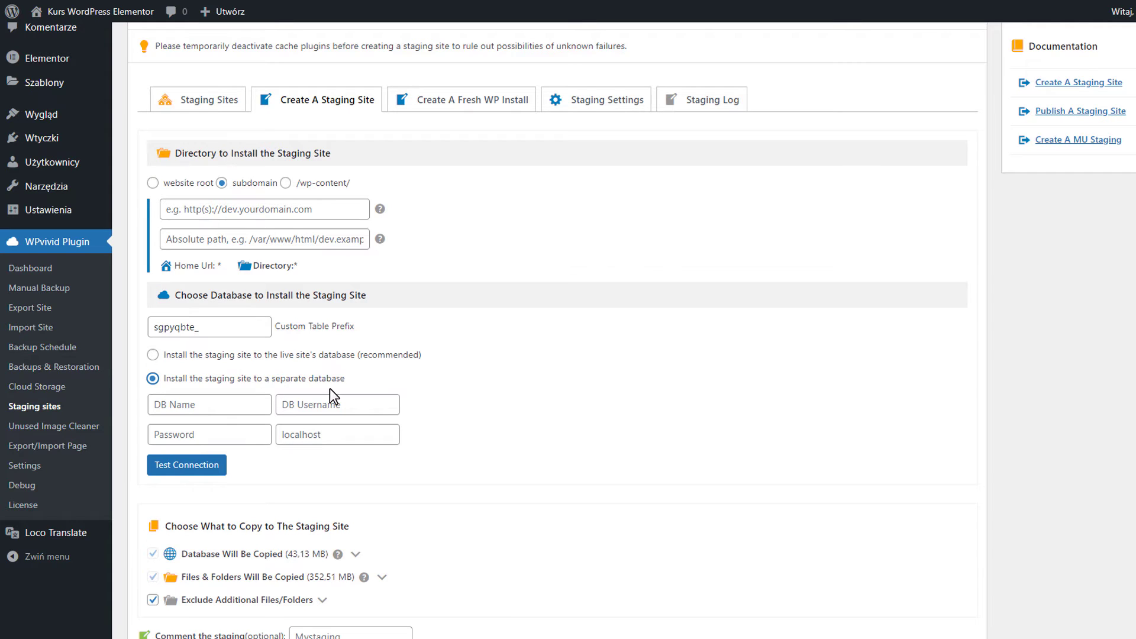
Scroll through the staging form to review the /wp-content/ location option
scroll(373, 406, "down", 1)
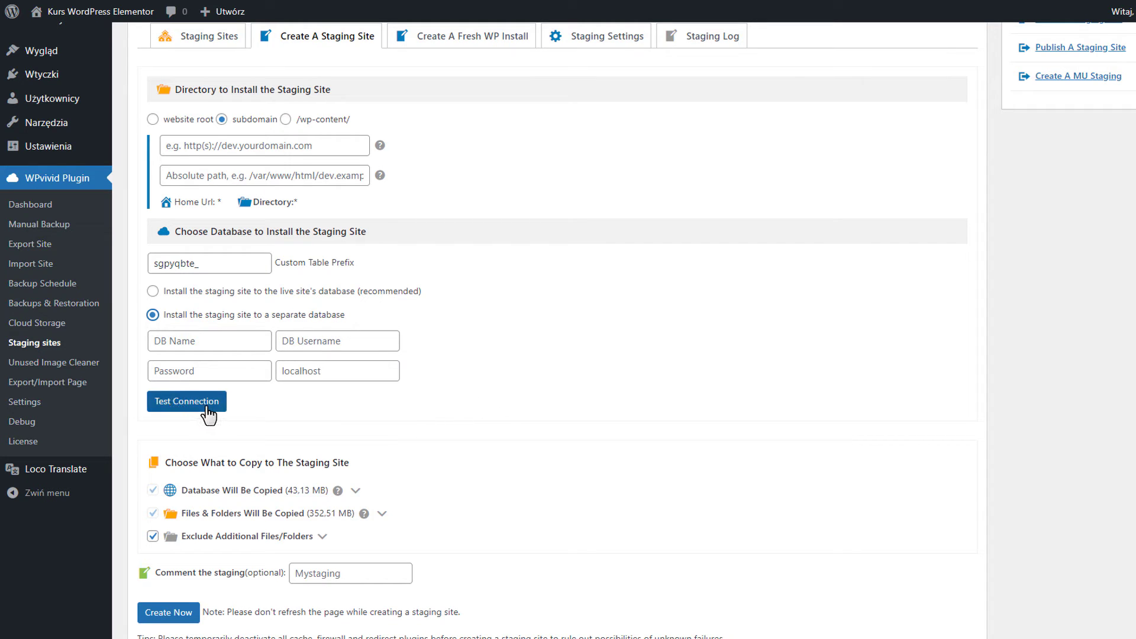
scroll(209, 415, "down", 1)
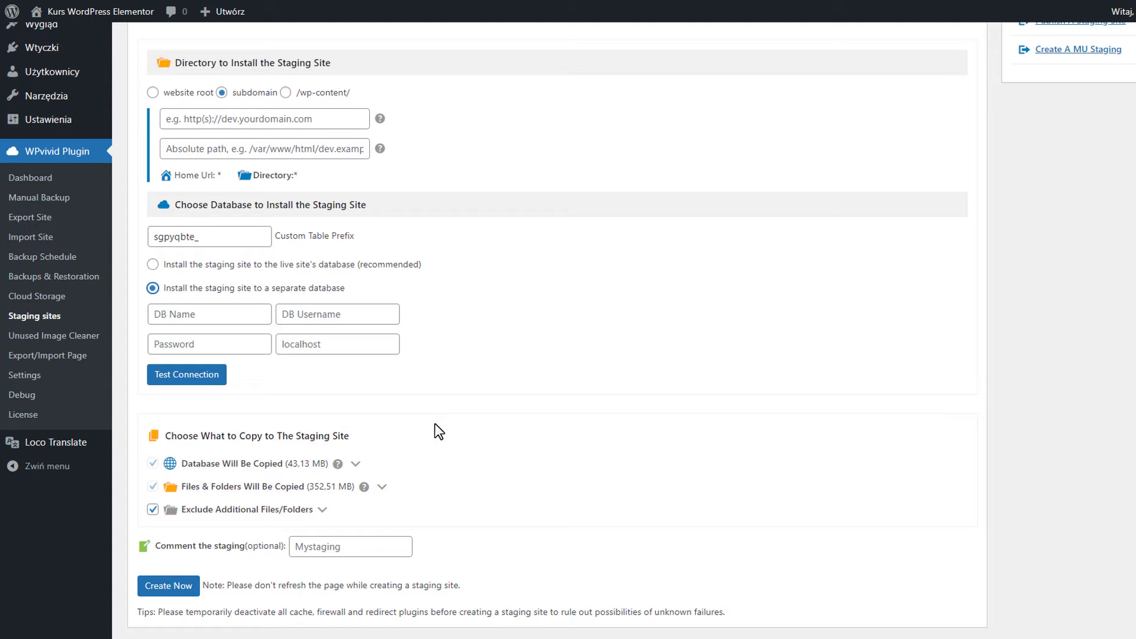
scroll(421, 446, "up", 3)
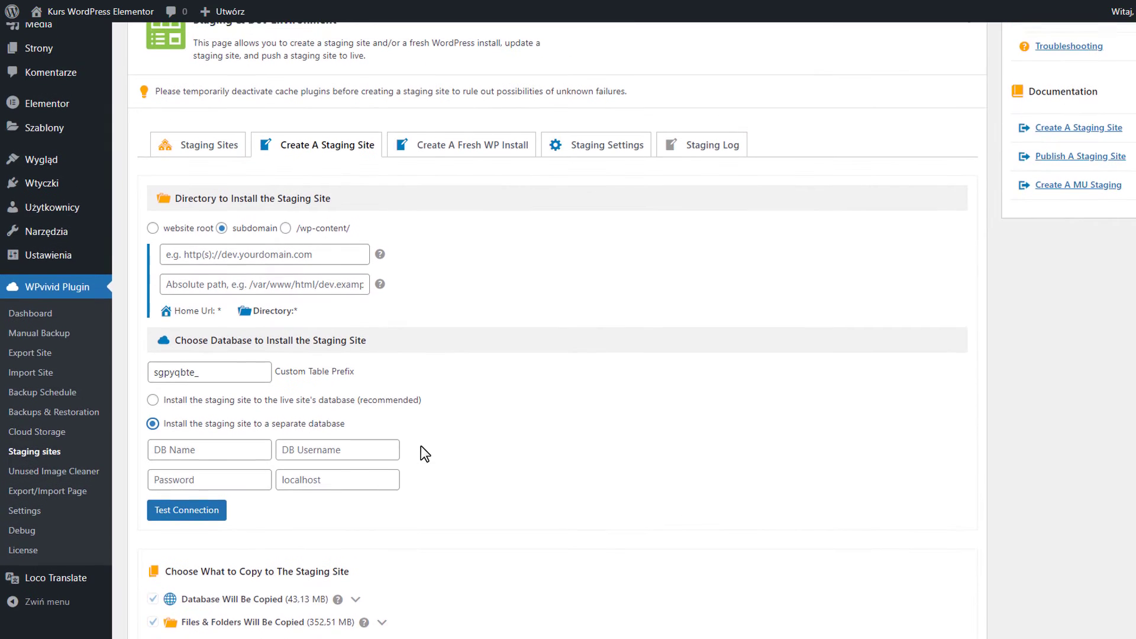
scroll(421, 446, "down", 2)
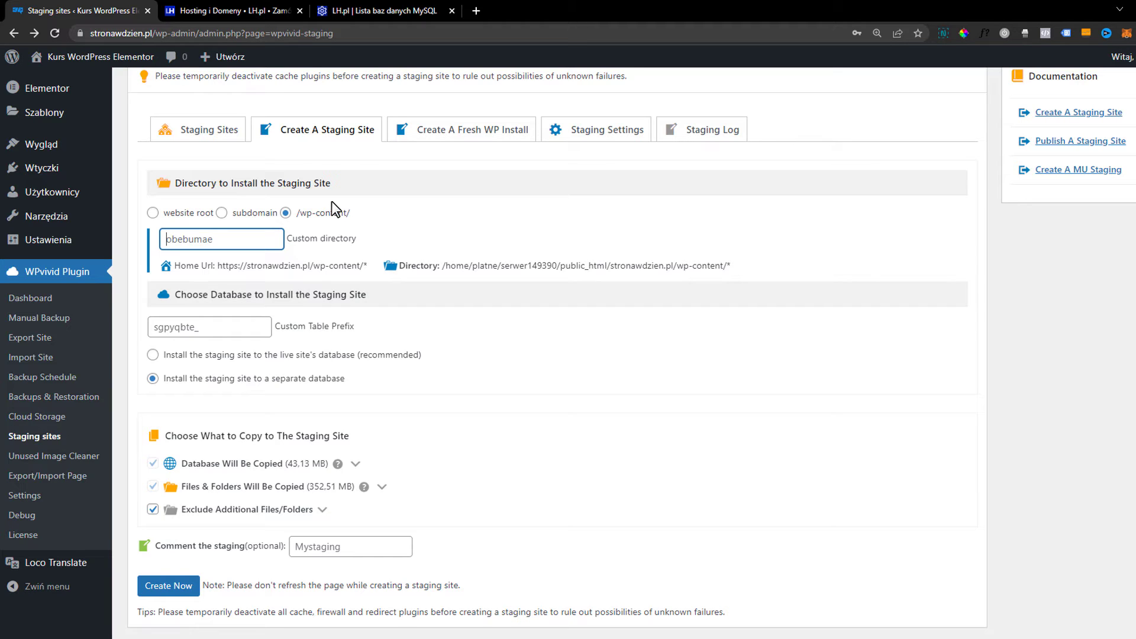
Name the custom staging directory 'staging' and choose a separate database for it
type("staging")
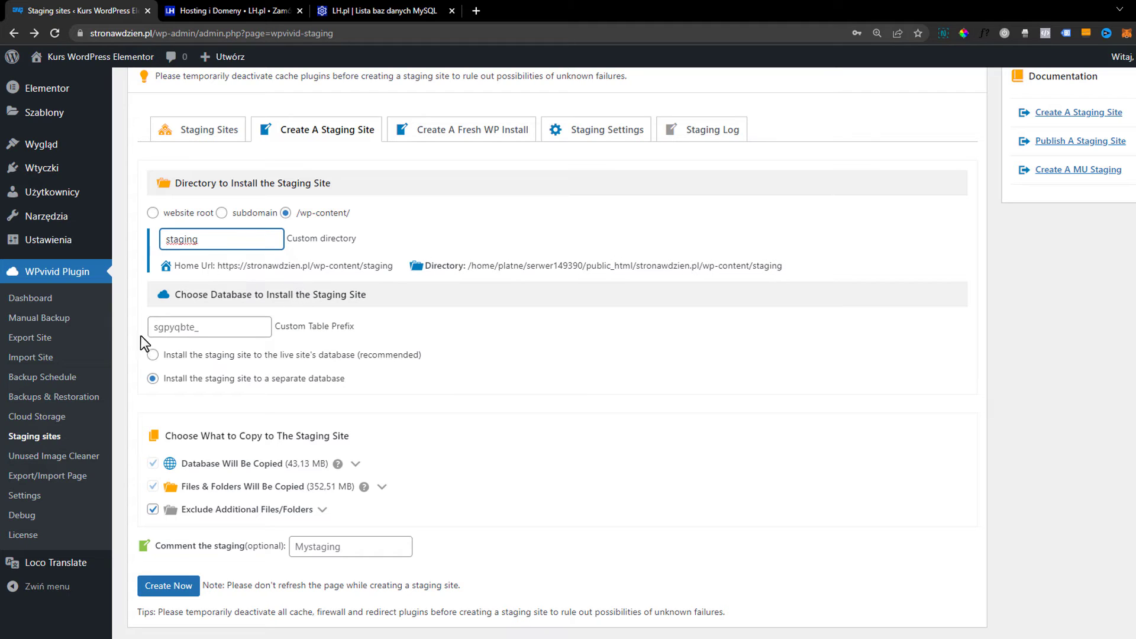
left_click(199, 363)
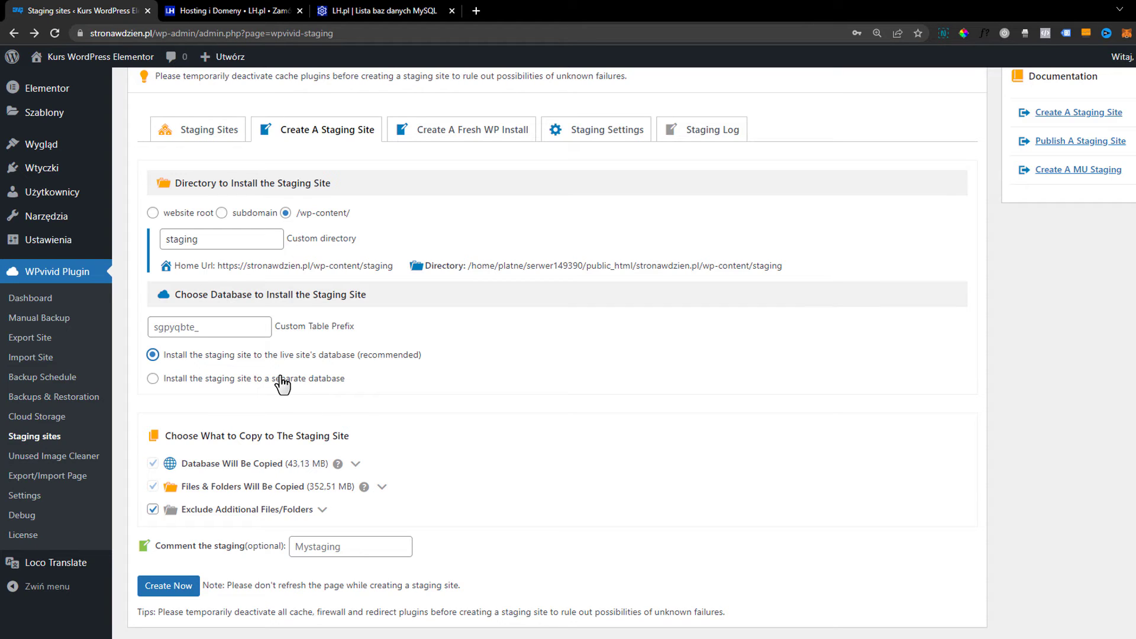
left_click(183, 382)
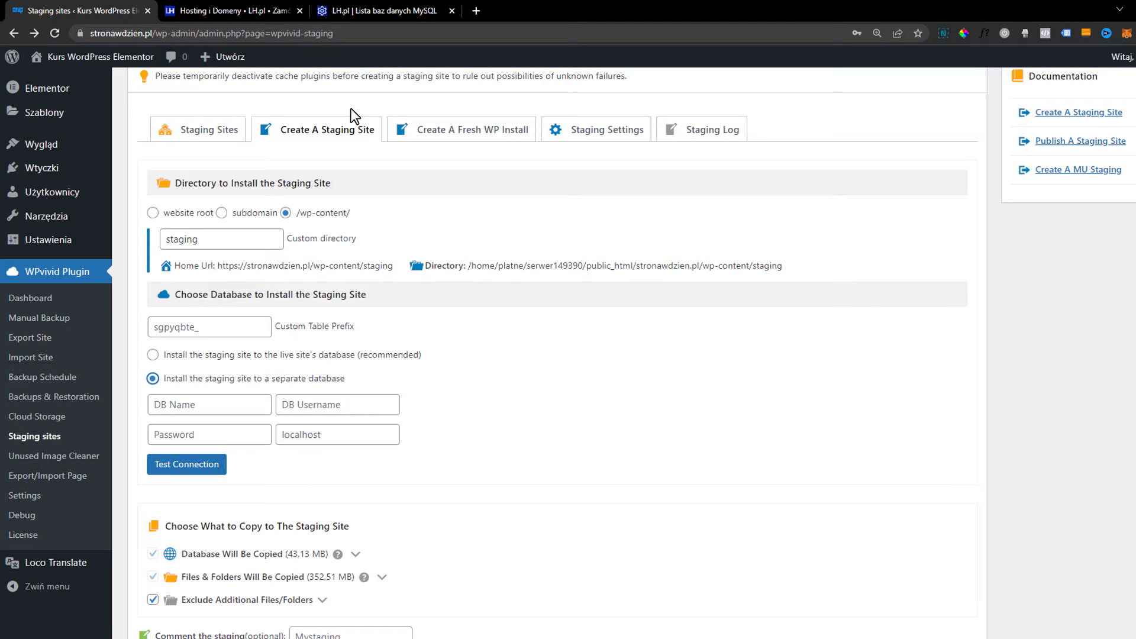
left_click(231, 10)
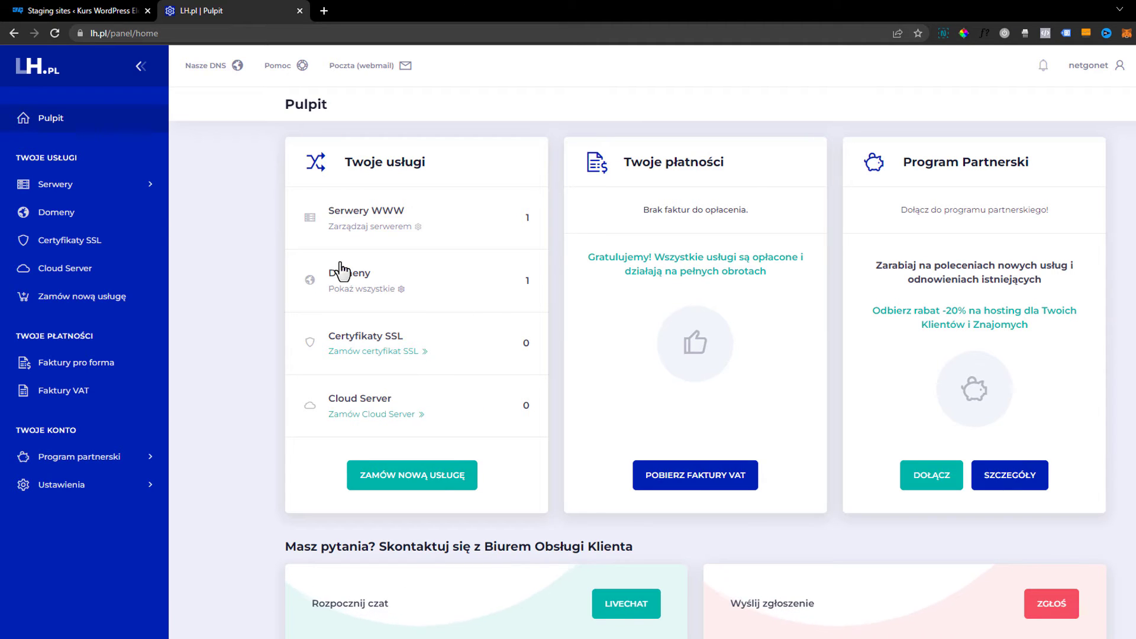
Create MySQL database serwer149390_safasf1231 in LH.pl with remote connections allowed
left_click(101, 185)
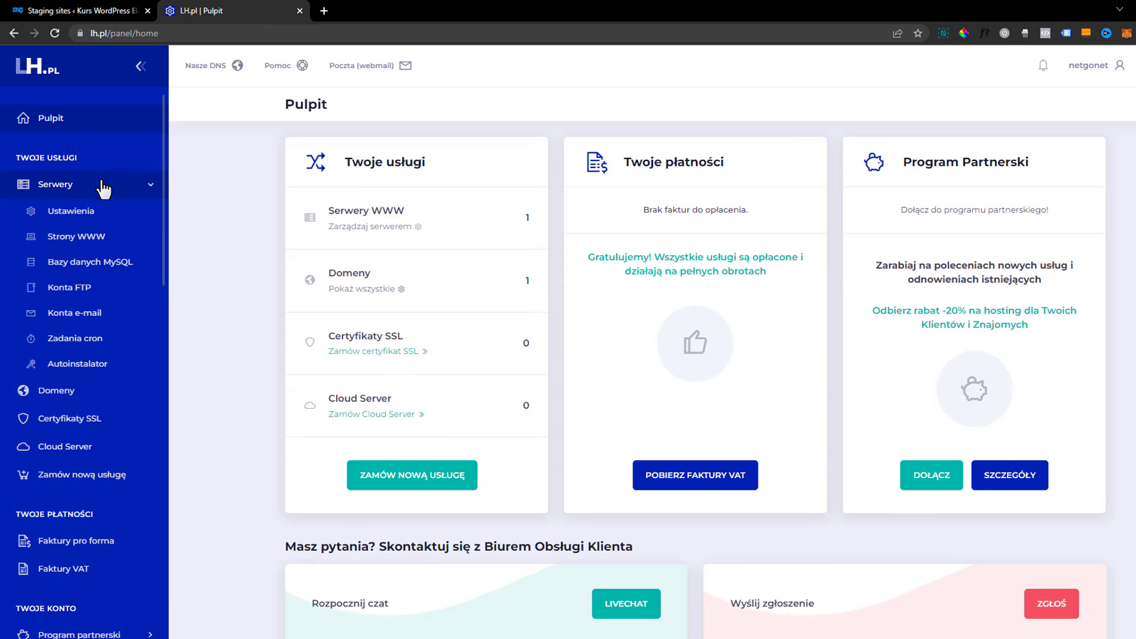
left_click(99, 266)
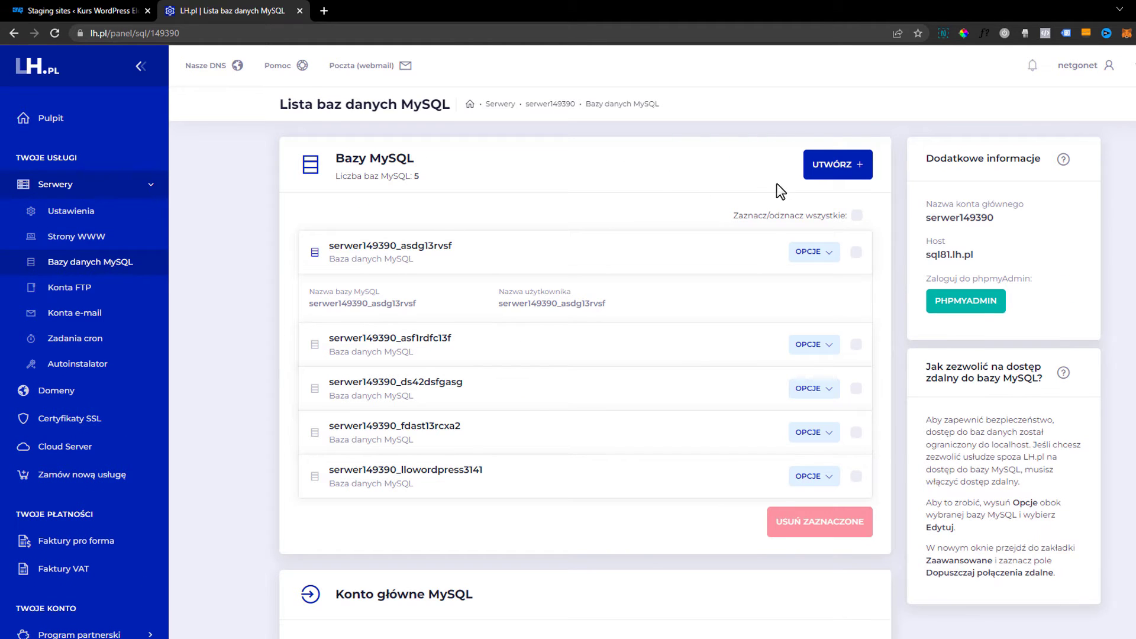
left_click(826, 172)
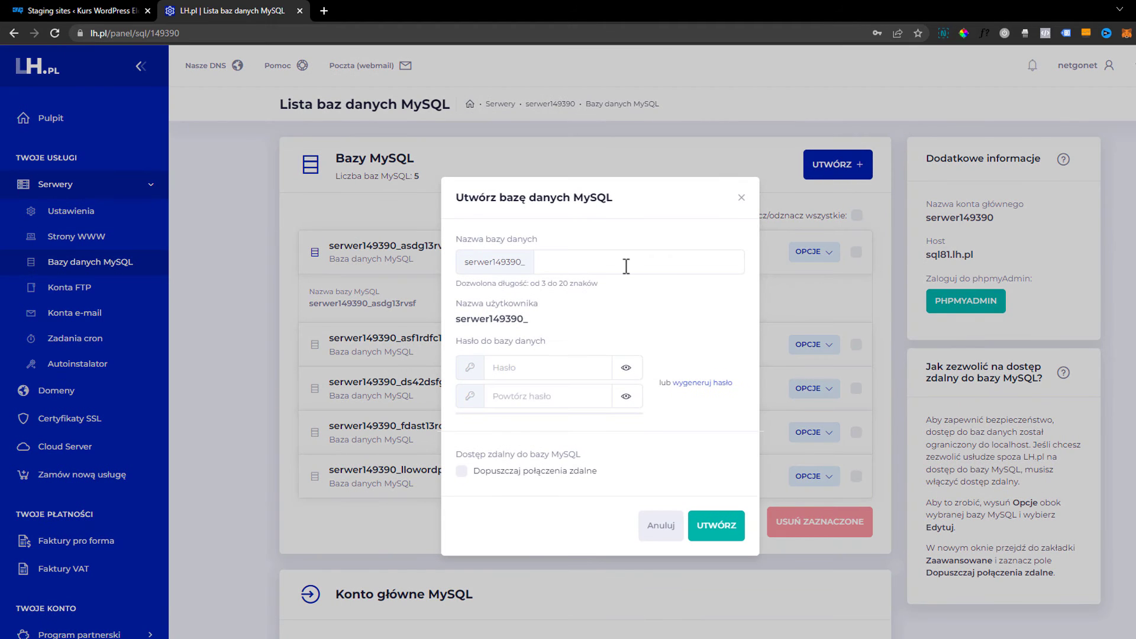
left_click(626, 265)
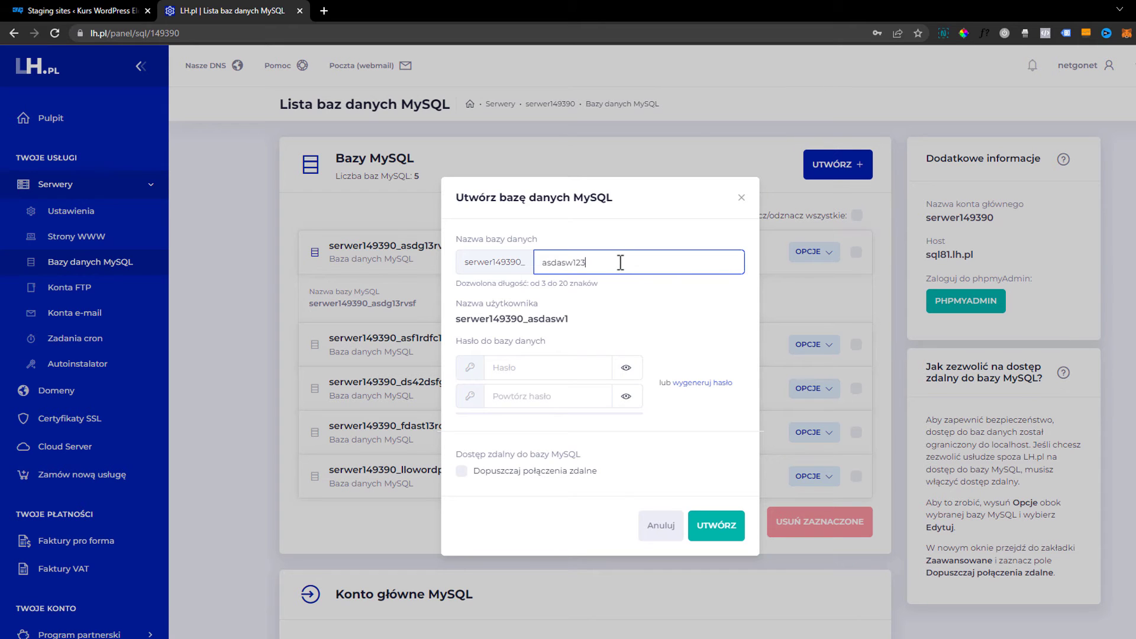
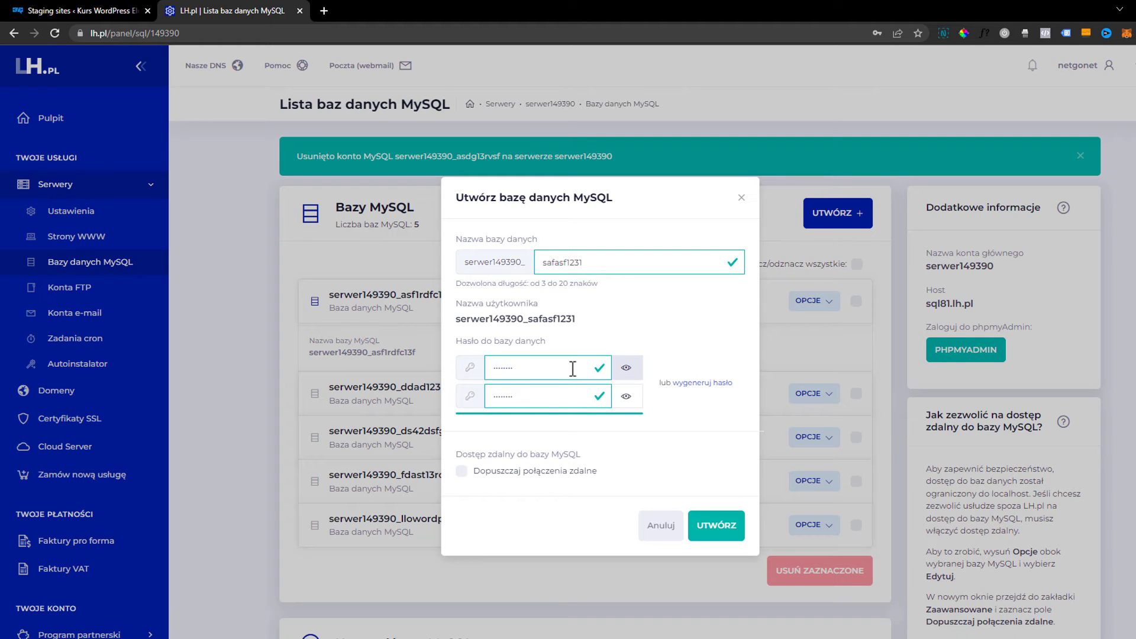
left_click(463, 472)
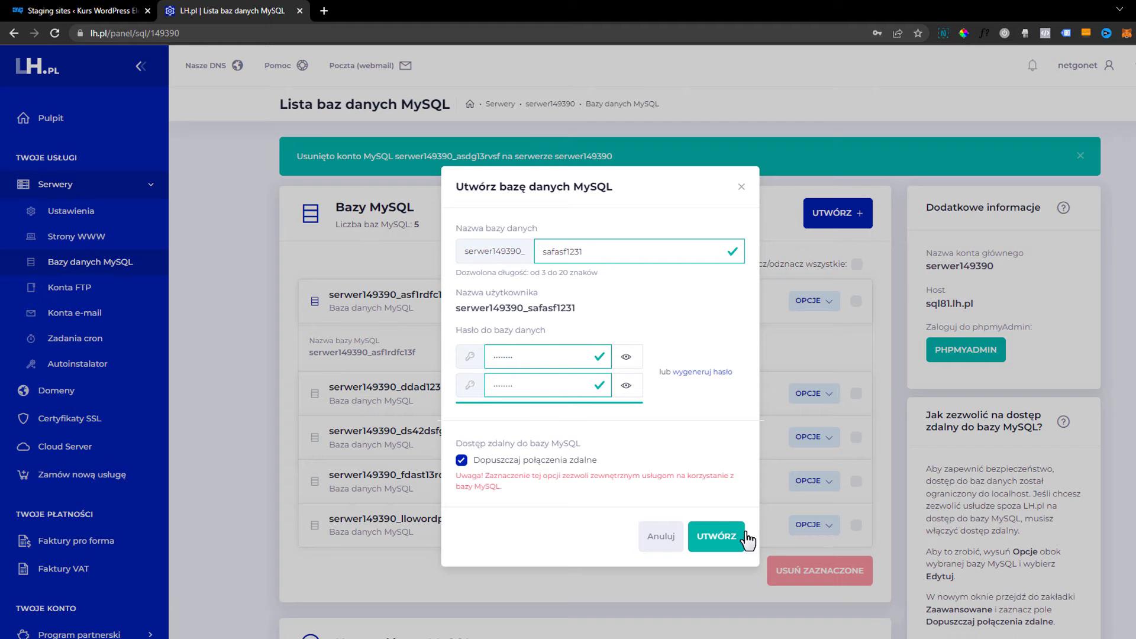
left_click(730, 553)
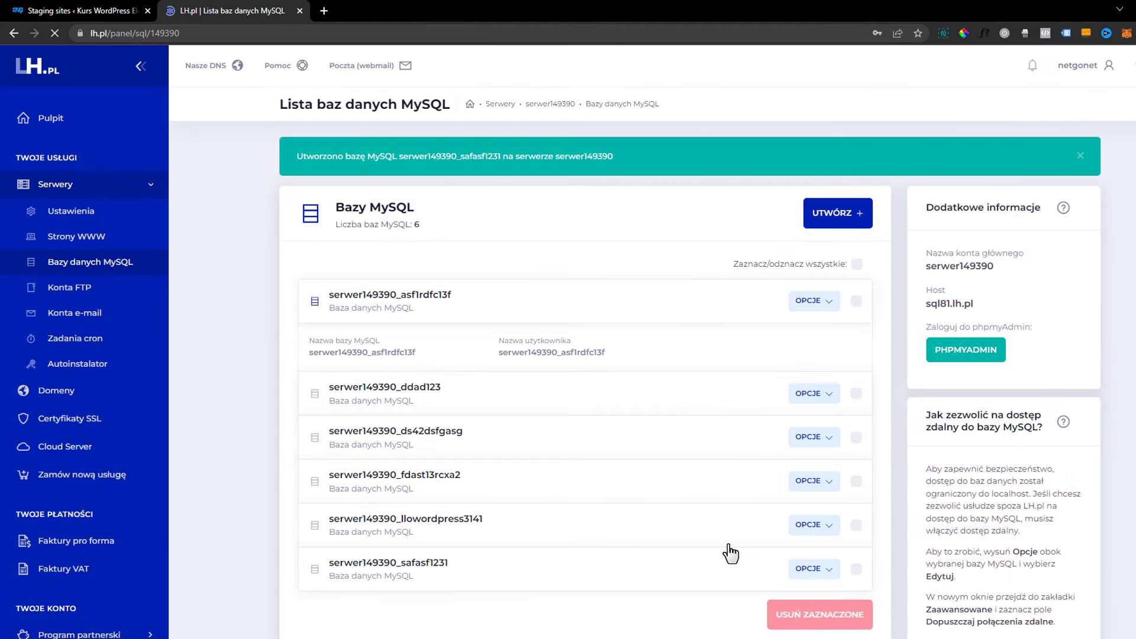
left_click(80, 13)
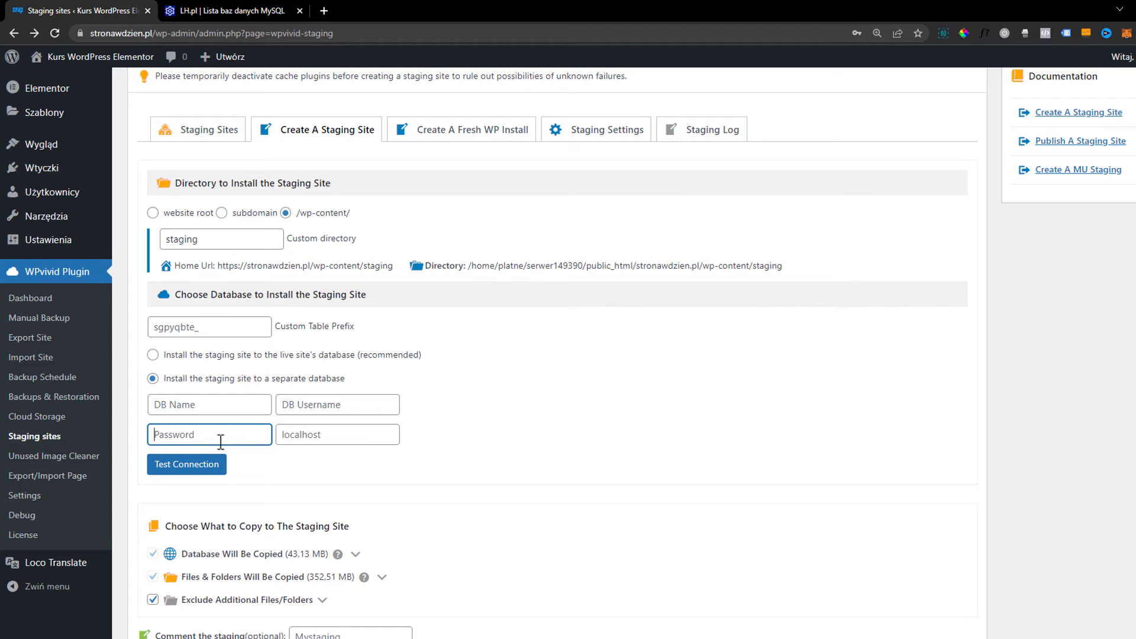
key("ctrl+Tab")
left_click(79, 11)
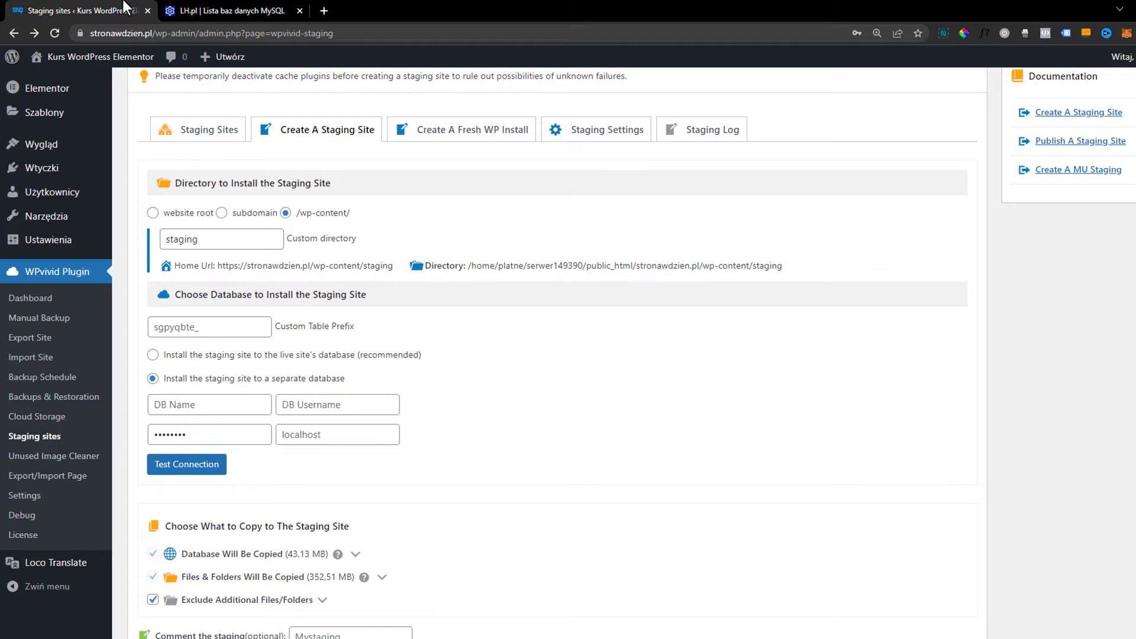
left_click(214, 409)
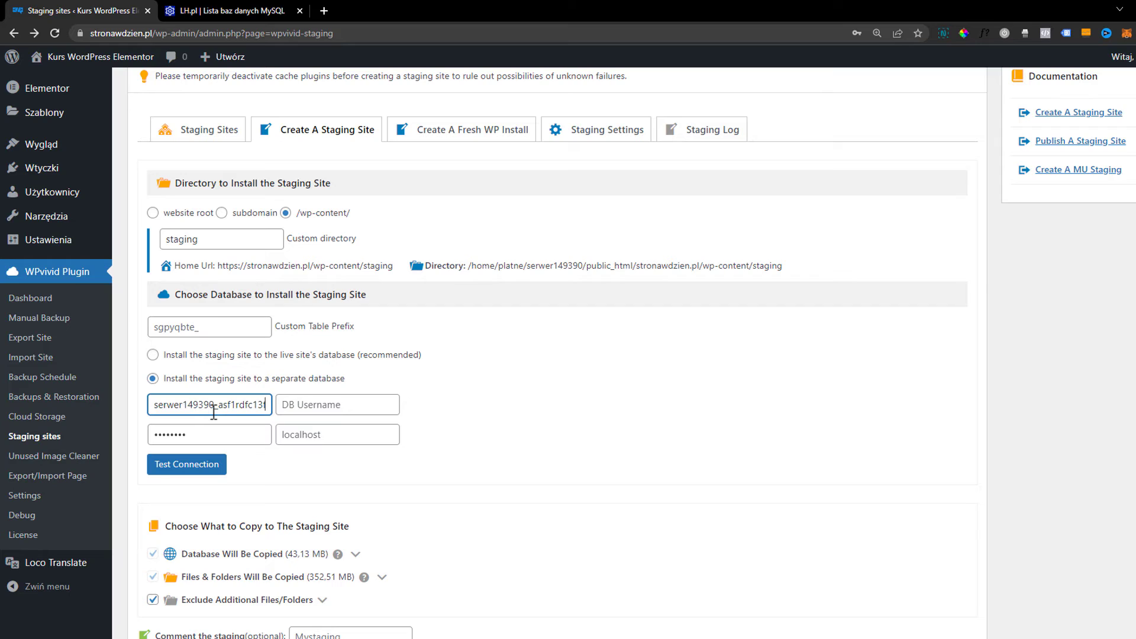
left_click(299, 408)
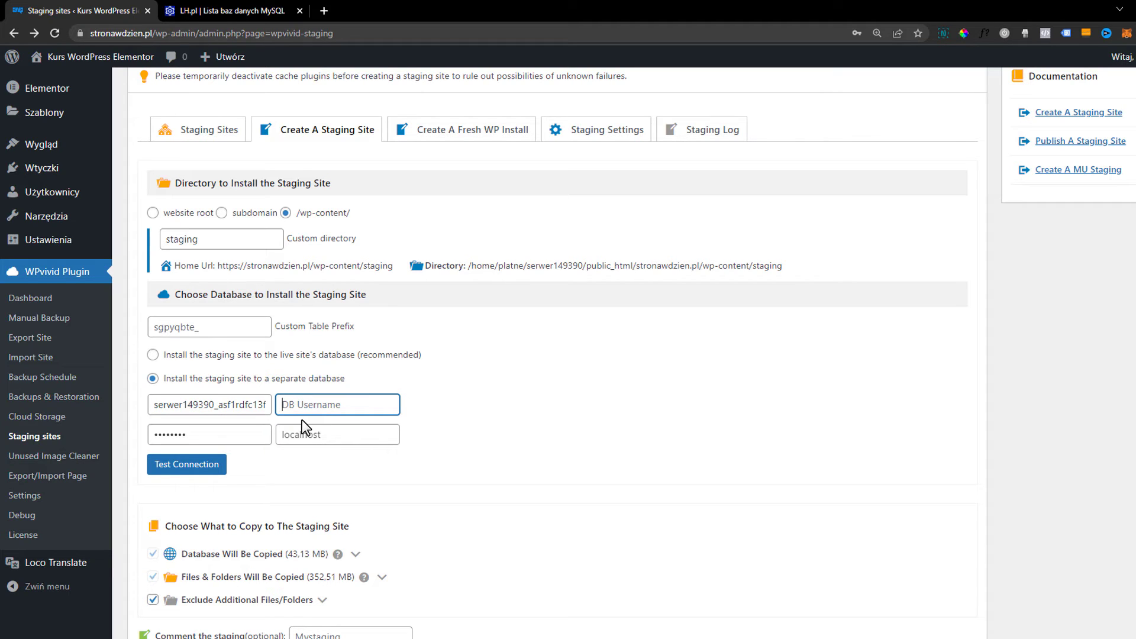
Fill in host sql81.lh.pl and confirm the database connection test succeeds
left_click(231, 10)
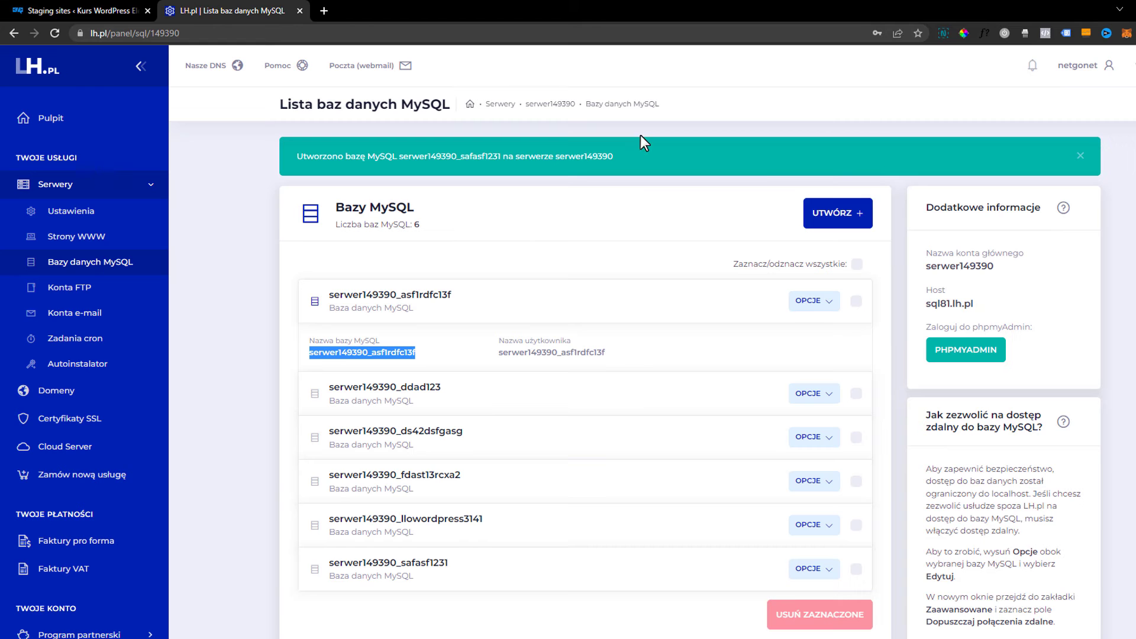
left_click_drag(976, 304, 927, 304)
key("ctrl+c")
left_click(83, 10)
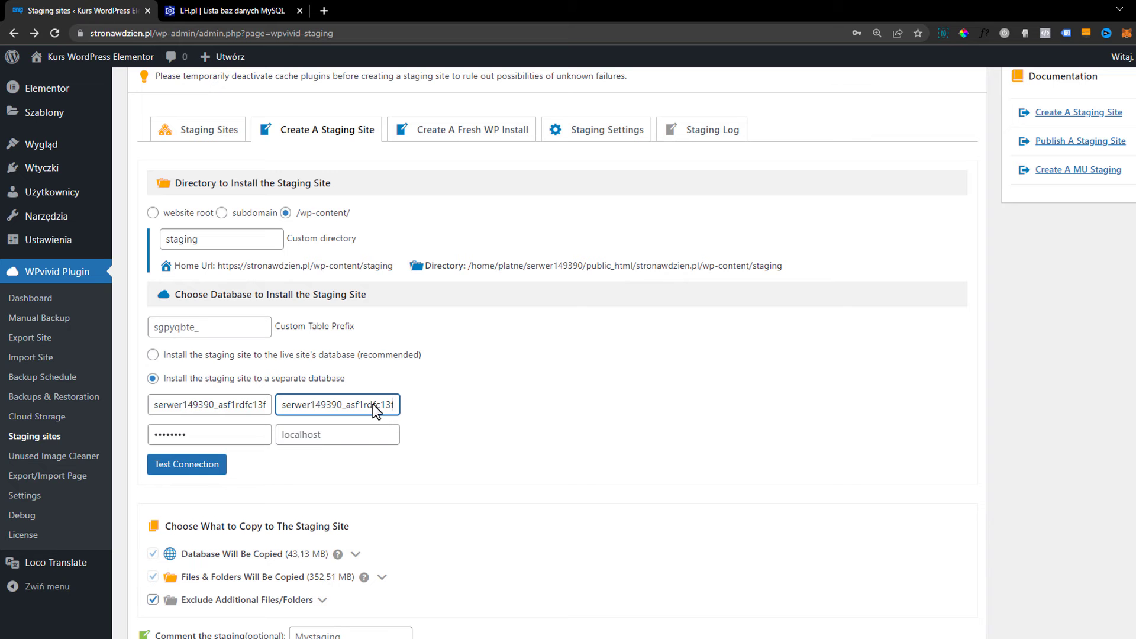
left_click(360, 435)
key("ctrl+v")
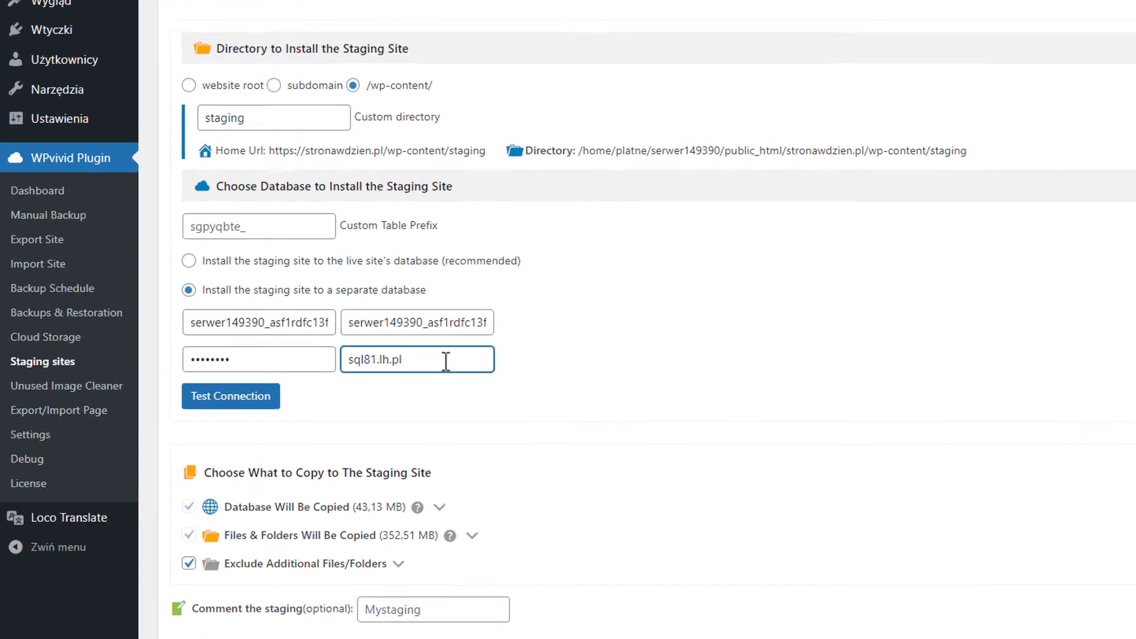
left_click(206, 469)
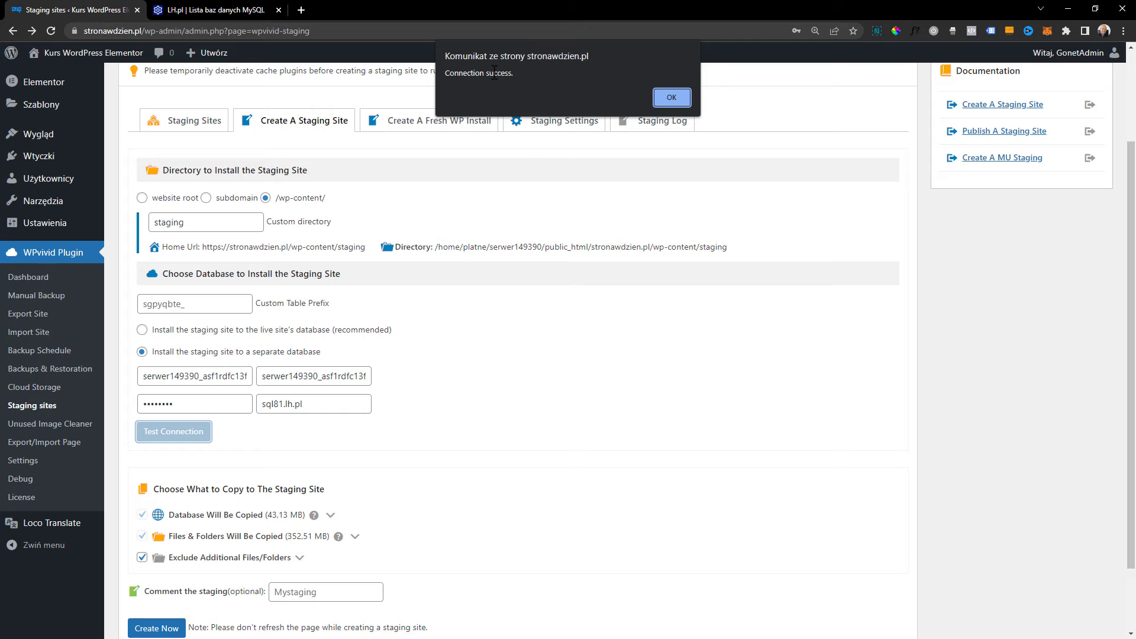
left_click(672, 98)
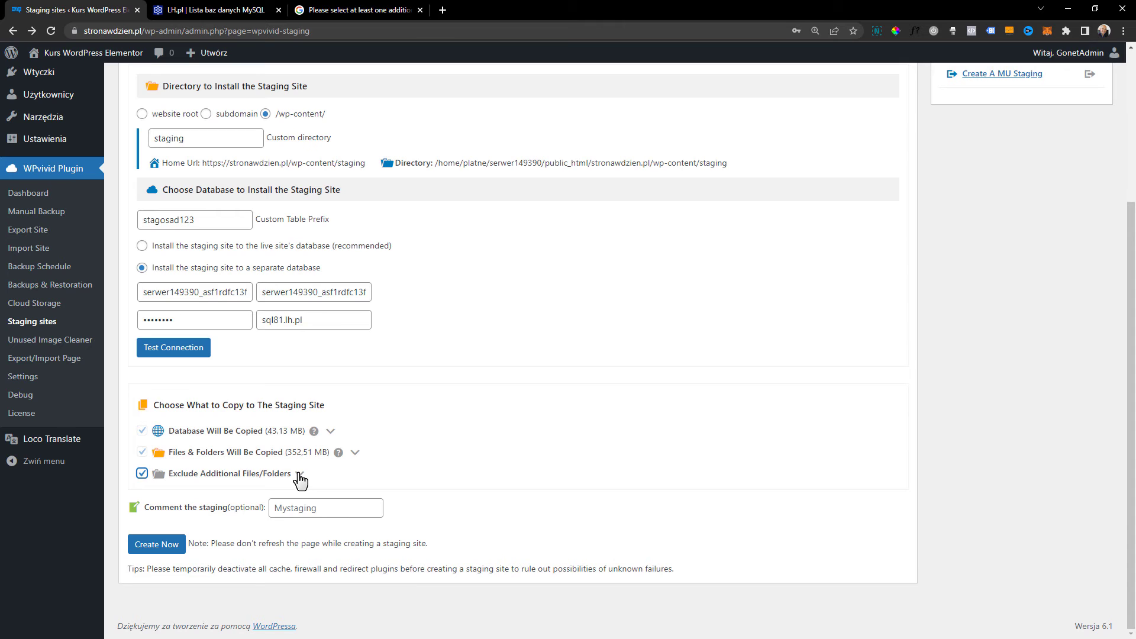
Exclude twentytwentythree/readme.txt from the staging copy under Exclude Additional Files/Folders
left_click(302, 475)
scroll(373, 460, "down", 2)
scroll(372, 460, "down", 1)
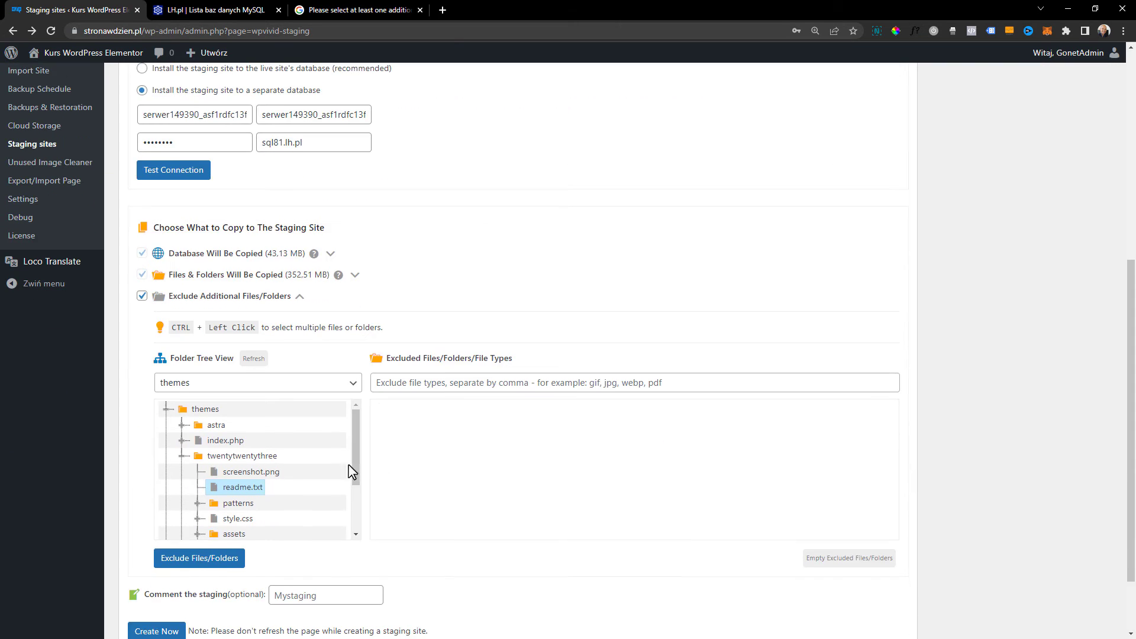
left_click(222, 560)
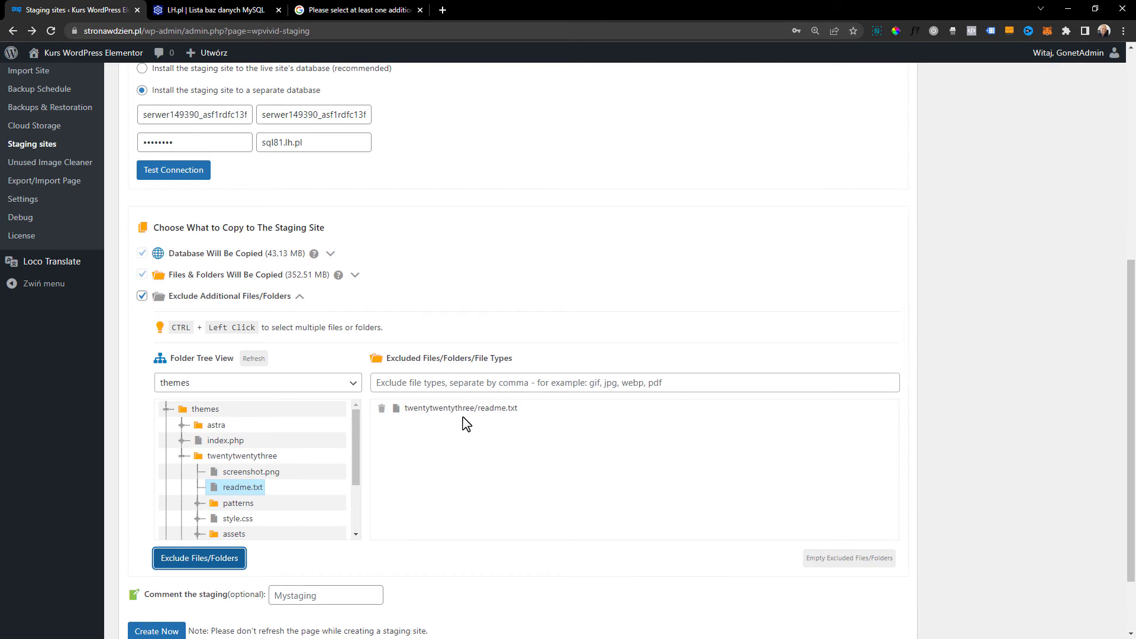
left_click(302, 297)
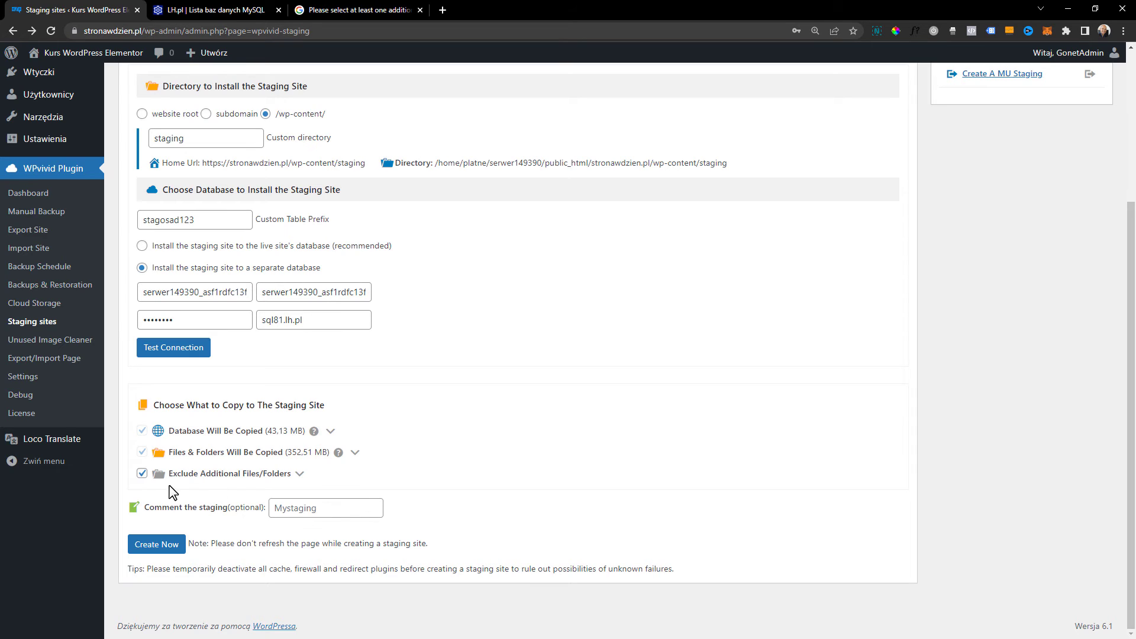
Create the staging site without excluding additional files/folders, confirming the creation
left_click(143, 477)
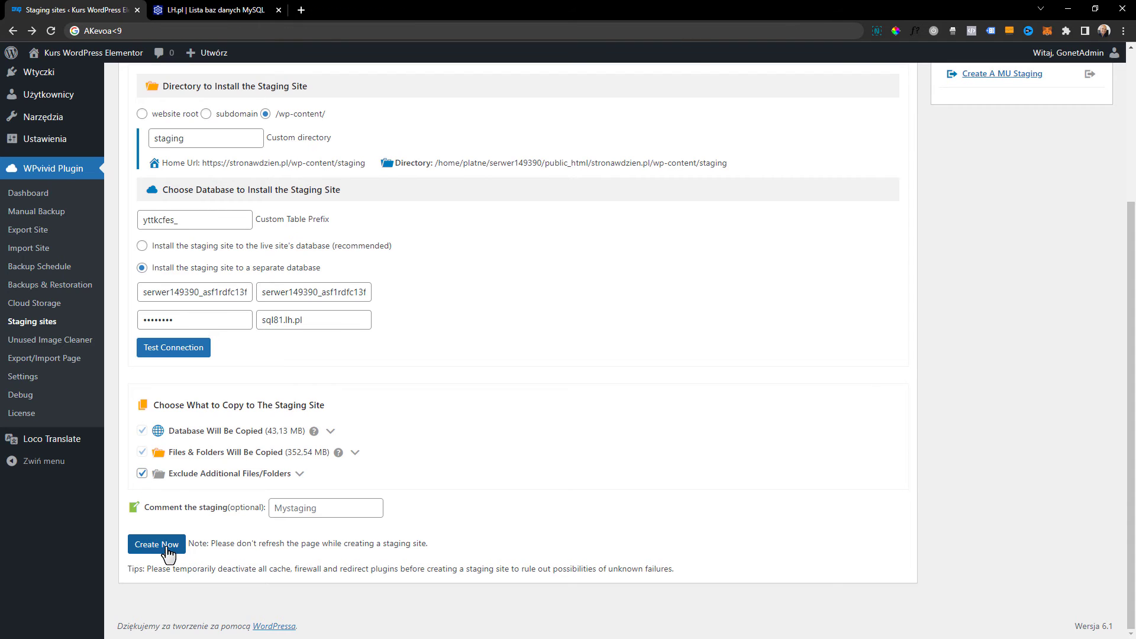
left_click(160, 547)
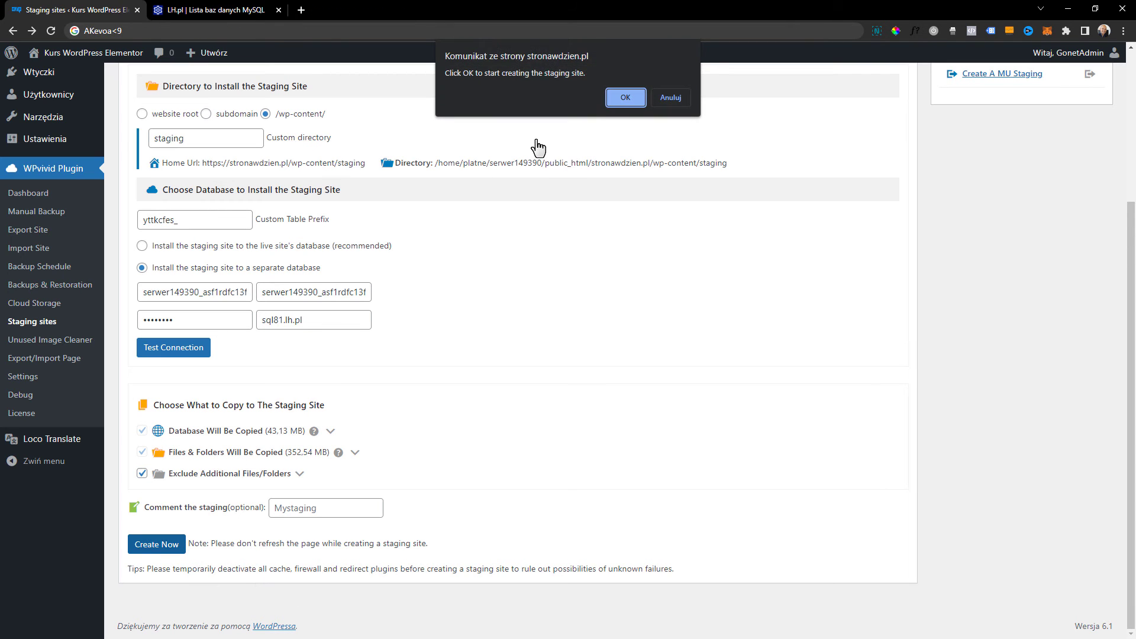
left_click(626, 97)
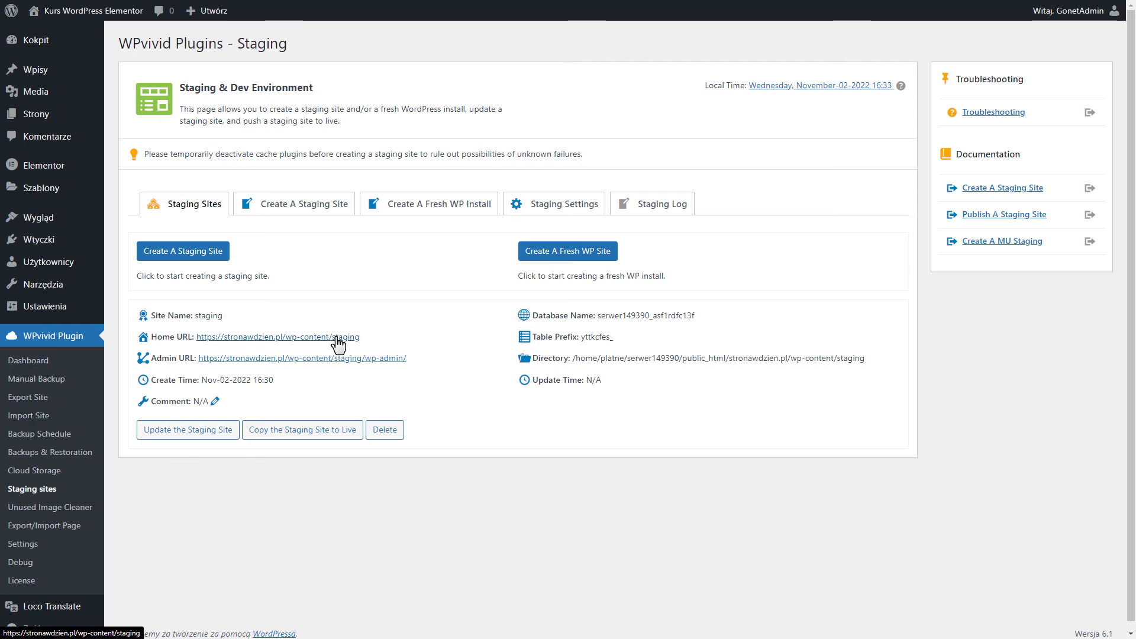
Log into the staging site's admin dashboard and view its Strony (pages) list
right_click(231, 342)
left_click(228, 348)
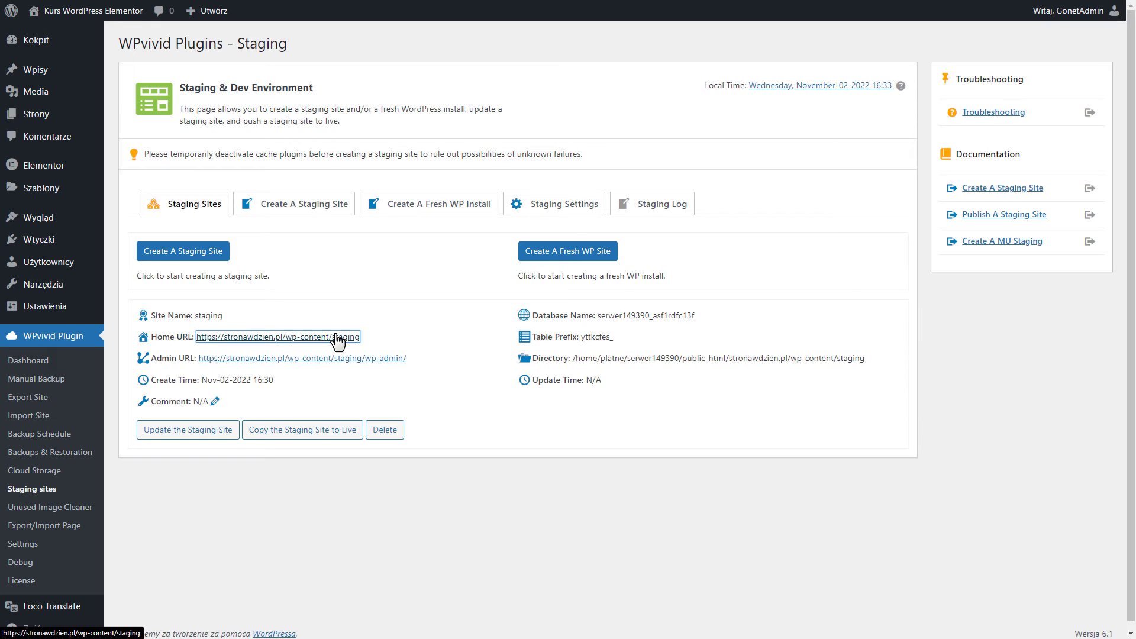
left_click(348, 358)
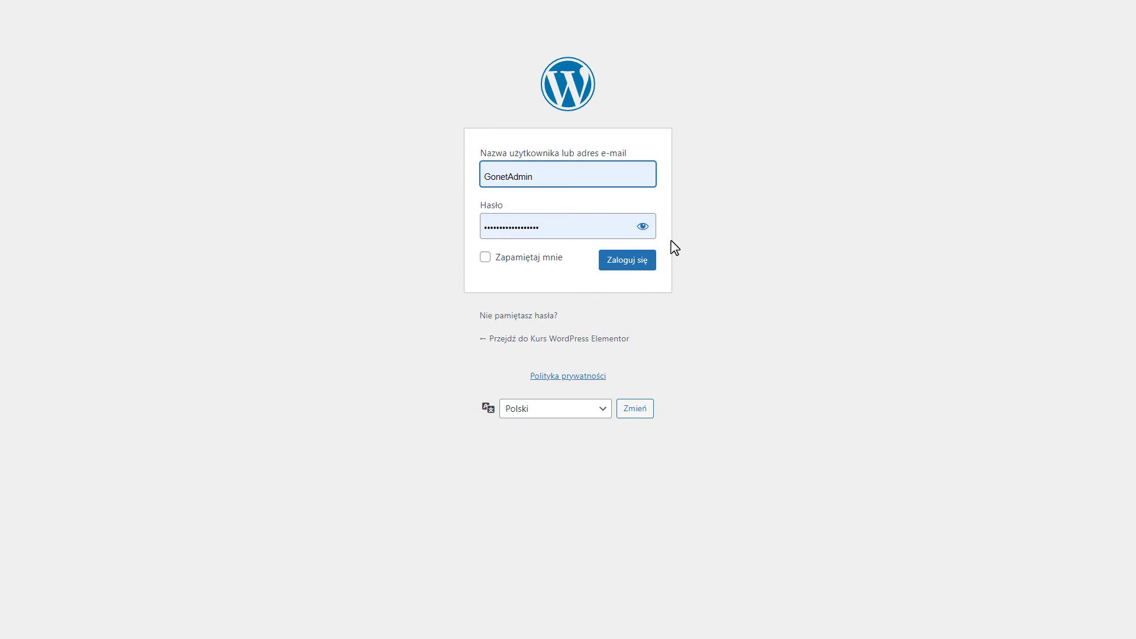
left_click(627, 259)
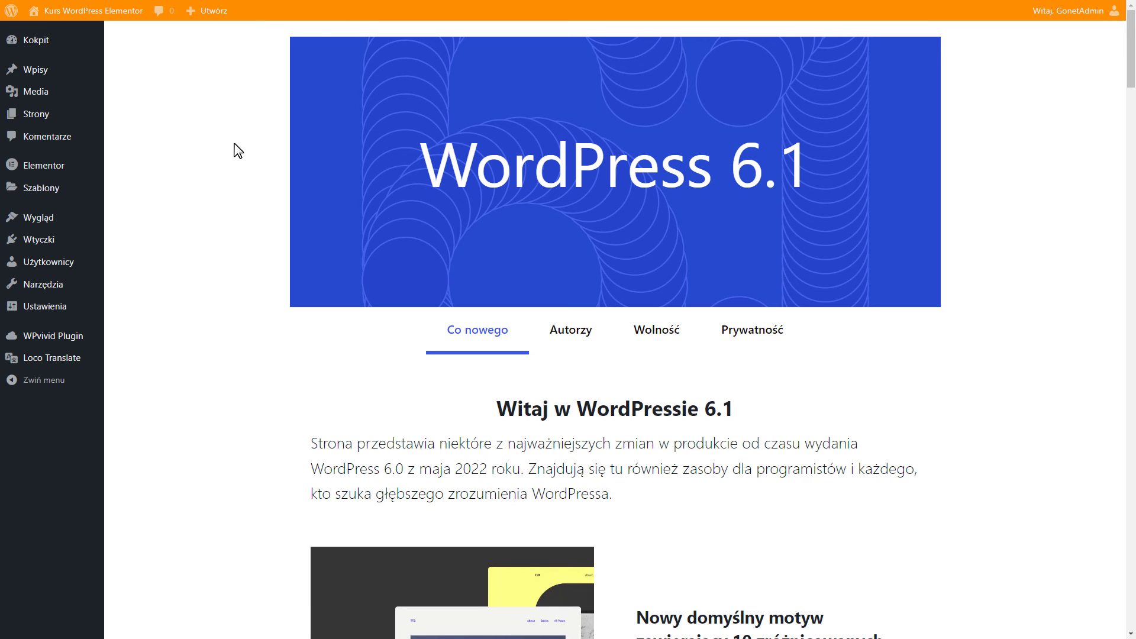
left_click(61, 116)
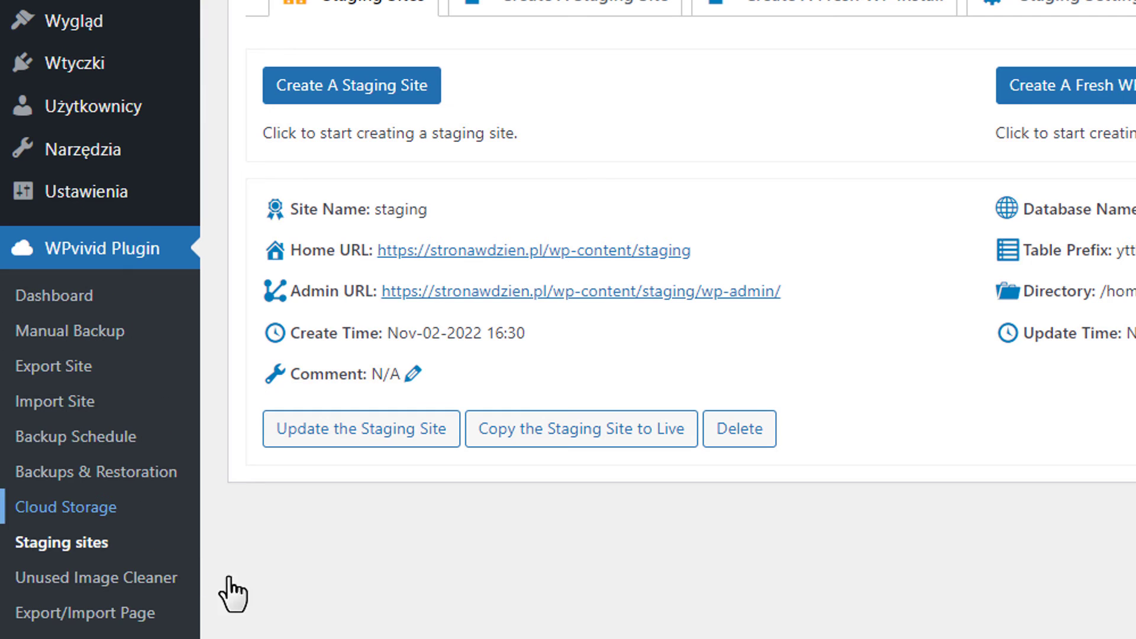
left_click(352, 456)
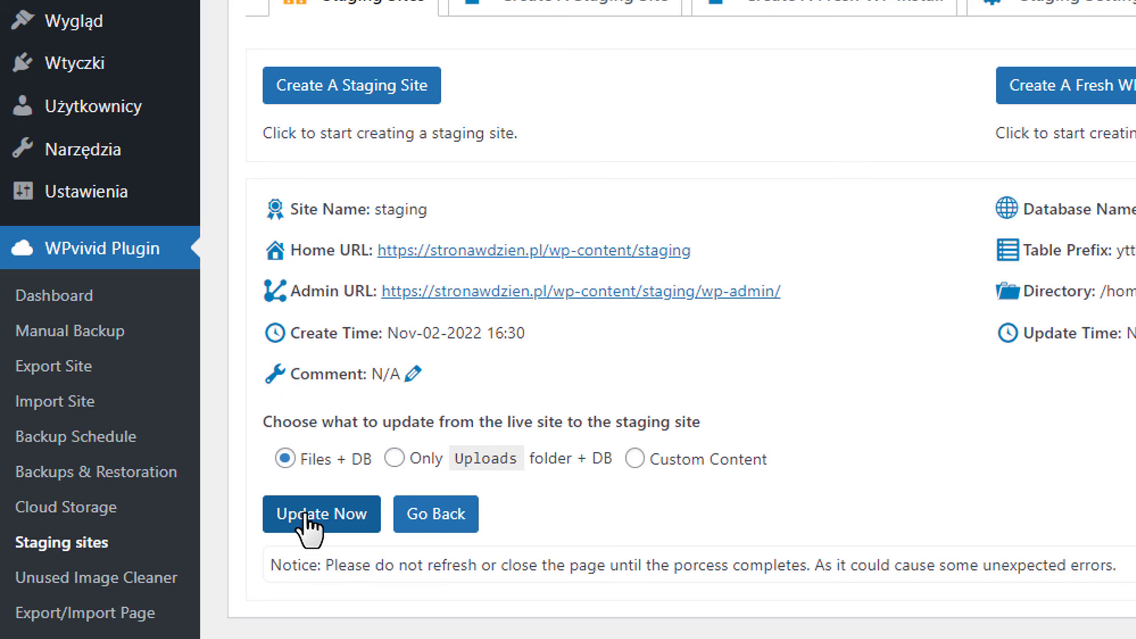
left_click(445, 532)
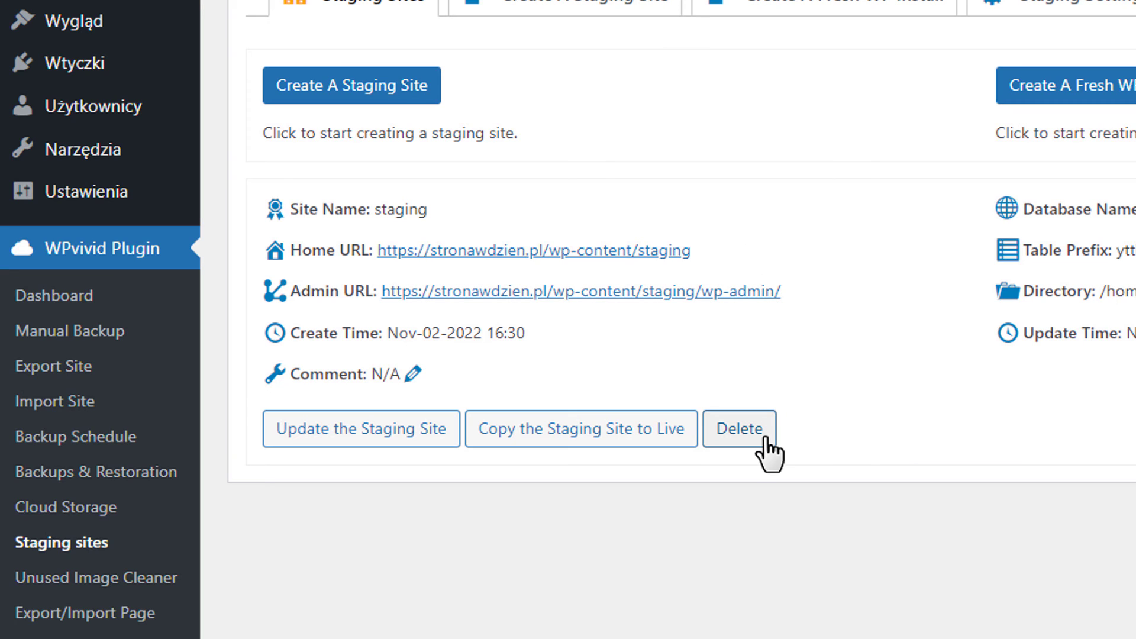
Delete the staging site at /wp-content/staging and confirm the deletion
left_click(765, 443)
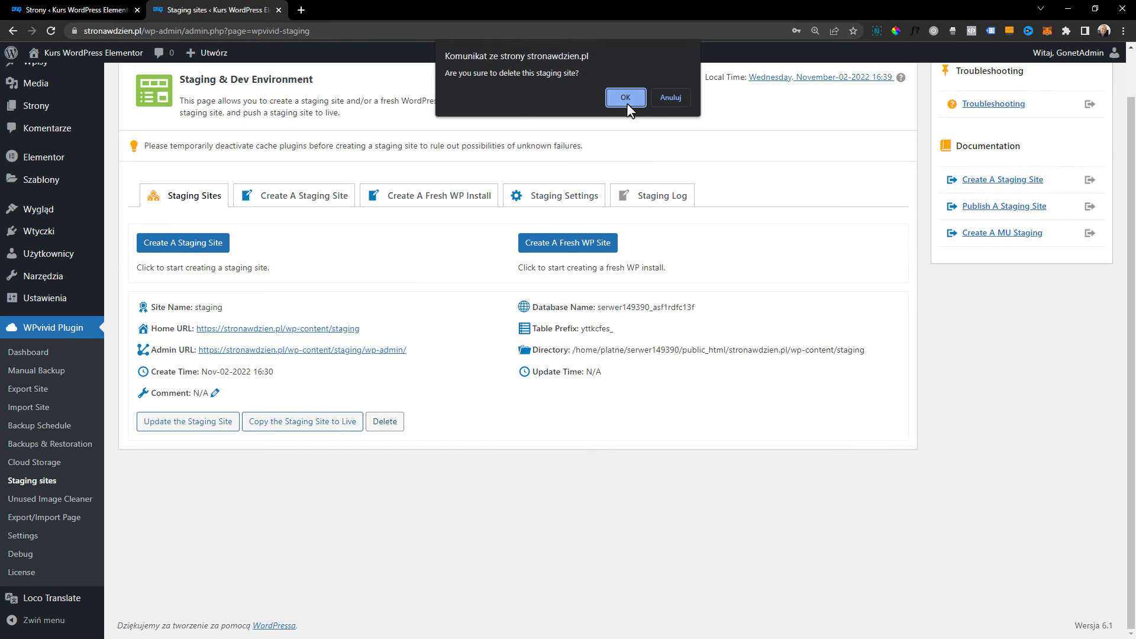
left_click(626, 97)
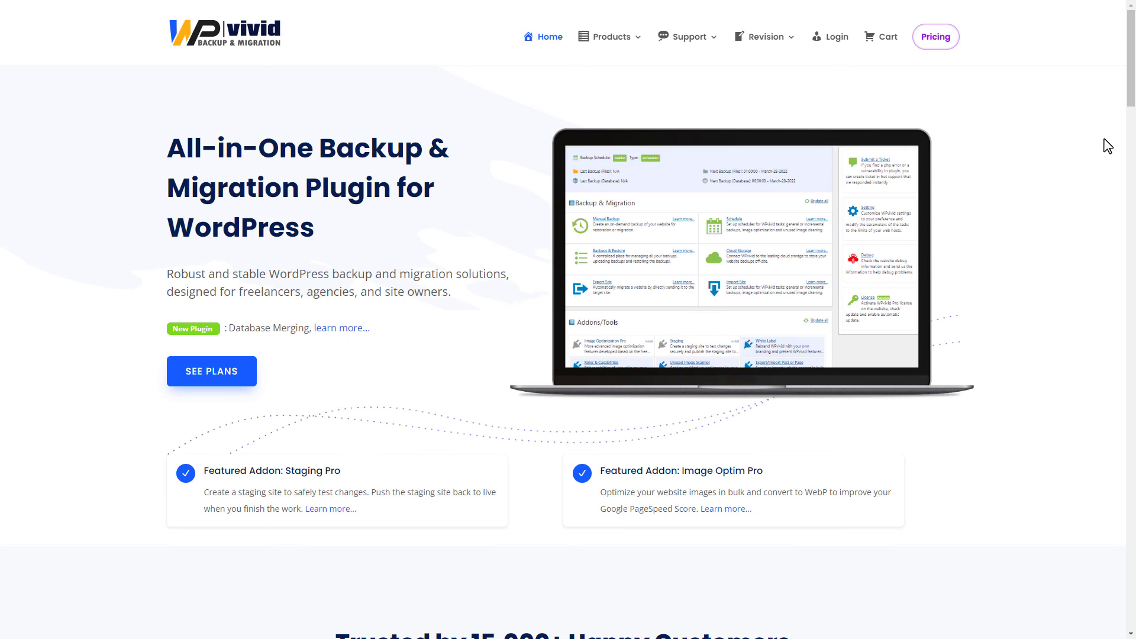
Go to the wpvivid.com plans page and scroll to the yearly pricing table
mouse_move(394, 3)
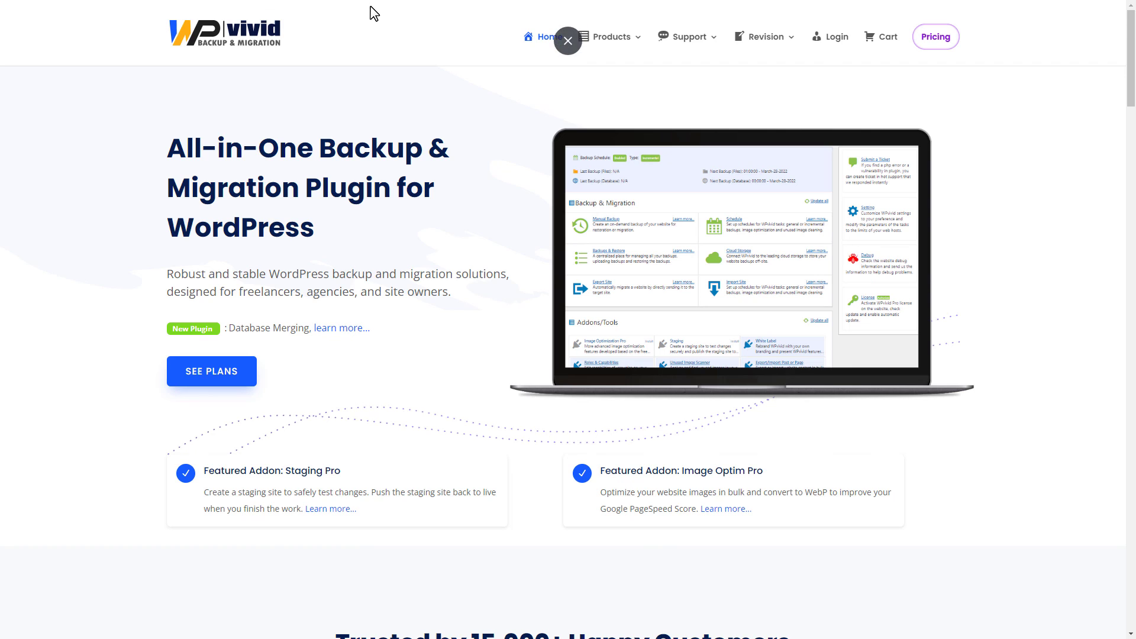
left_click(235, 382)
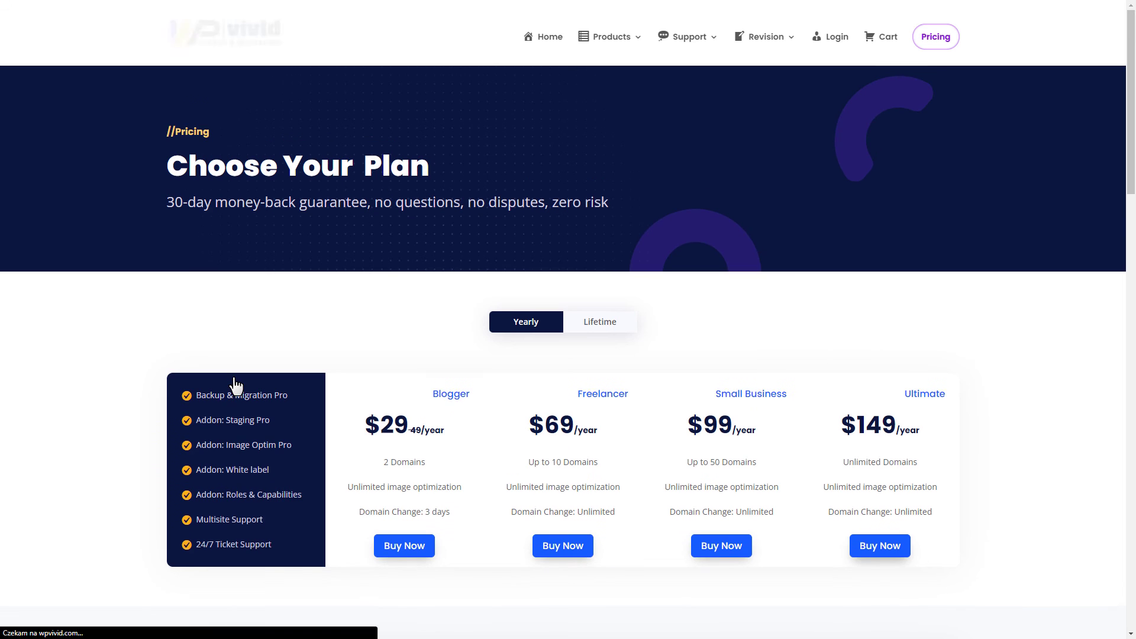
scroll(710, 391, "down", 2)
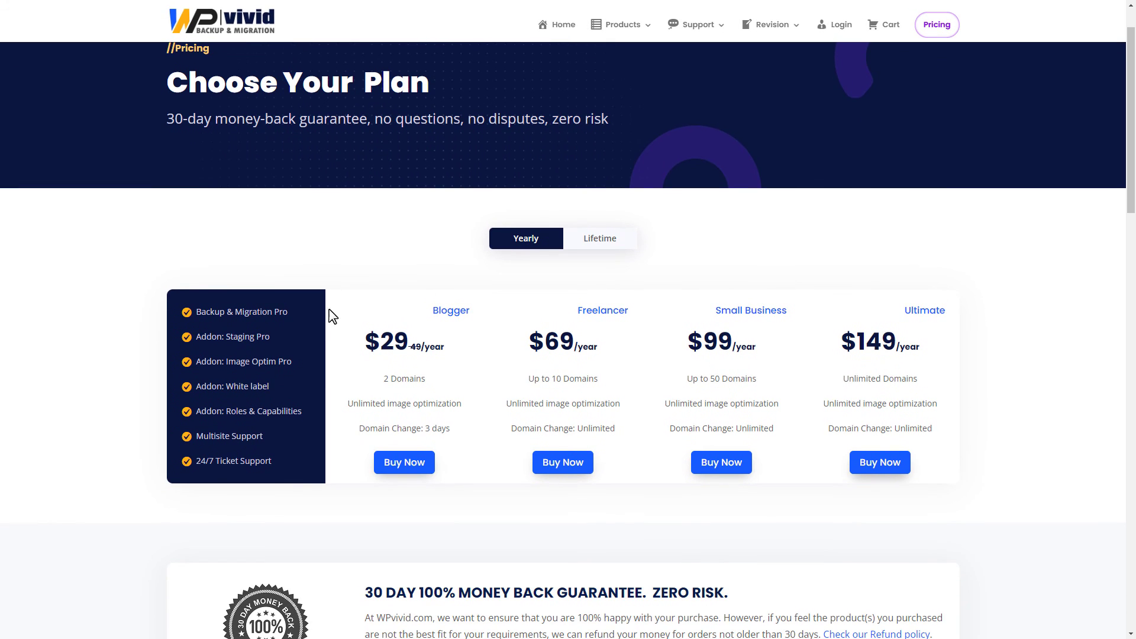